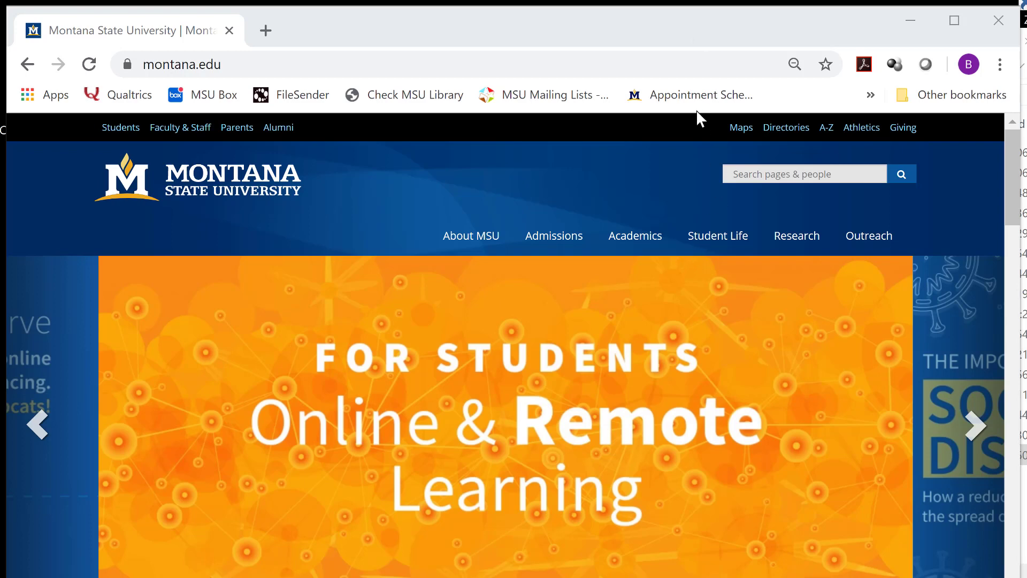
# Search the MSU site for 'chrome river' and open the Chrome River result page
pyautogui.click(744, 170)
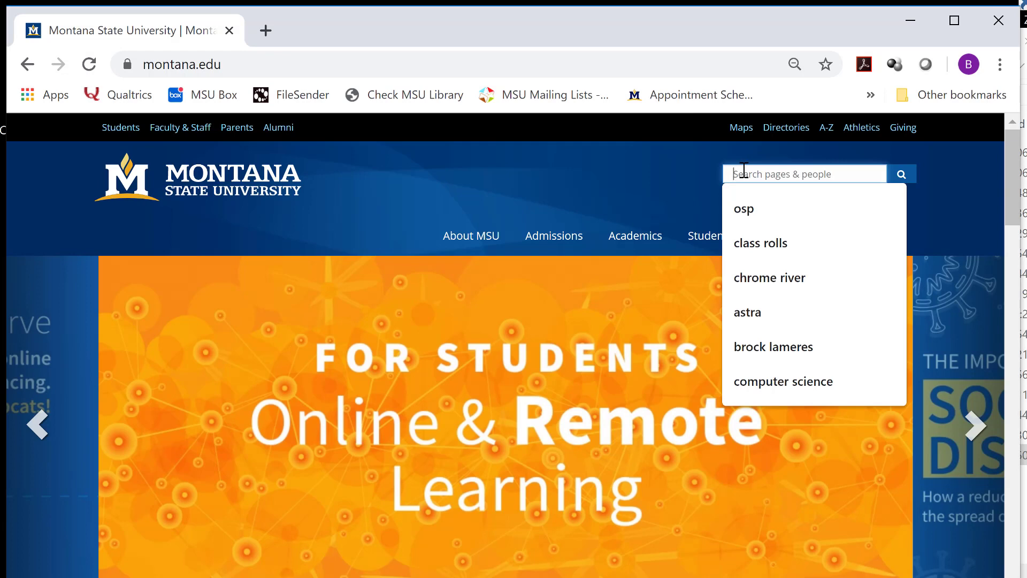
pyautogui.write('chrome river')
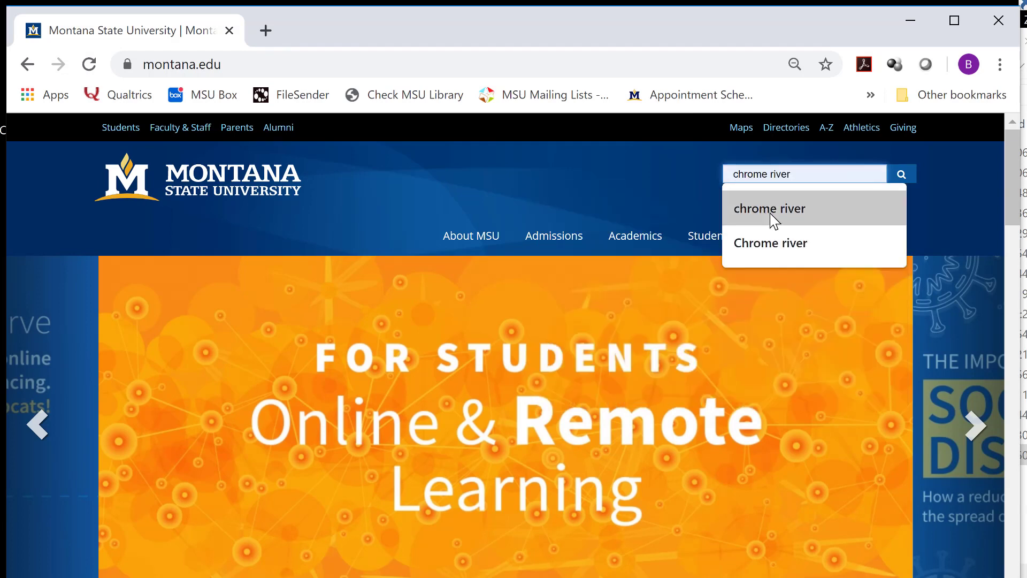
pyautogui.click(769, 211)
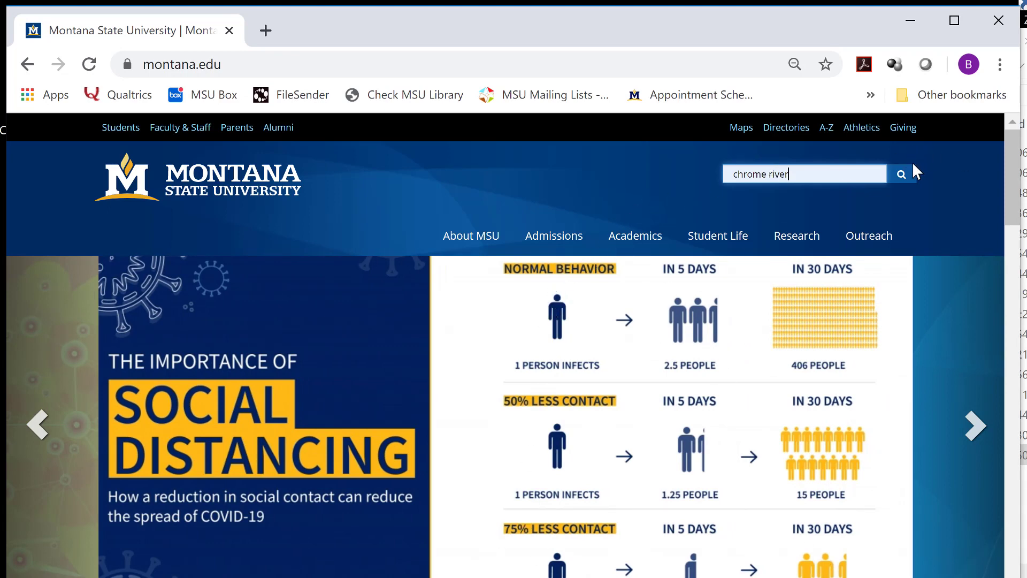
pyautogui.click(903, 179)
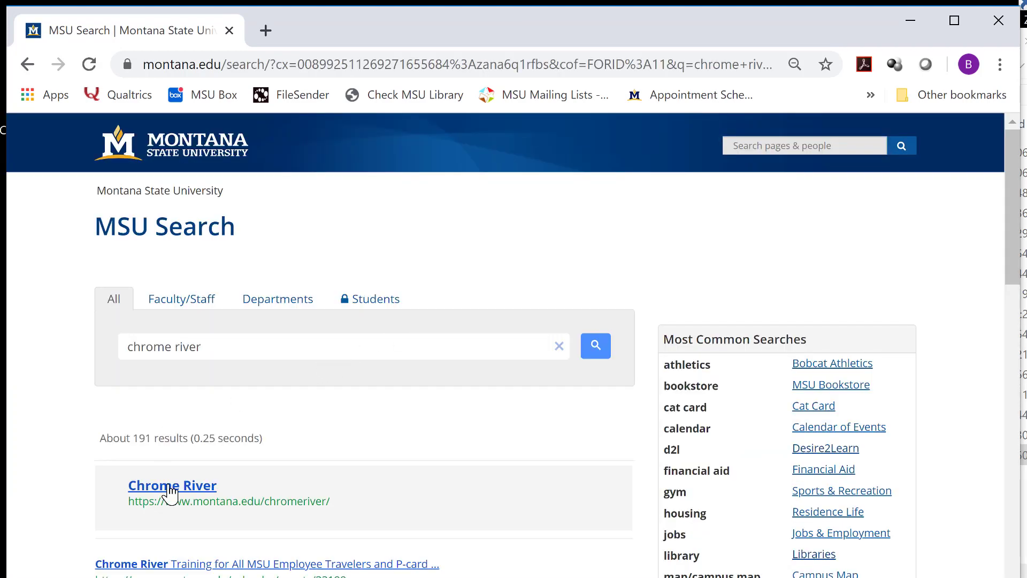
pyautogui.click(169, 487)
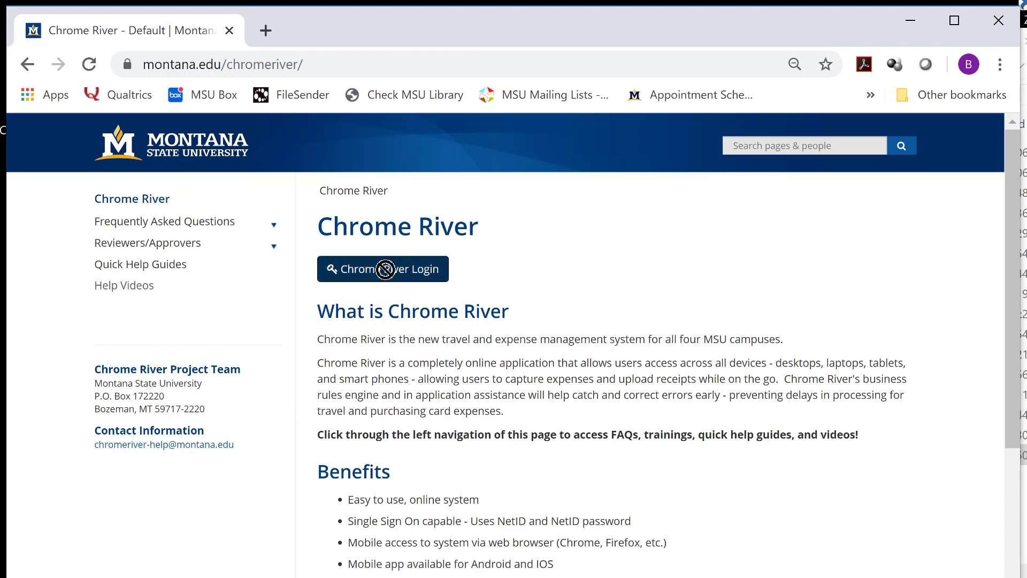
# Log in to Chrome River and open the eWallet's All Items list
pyautogui.click(388, 272)
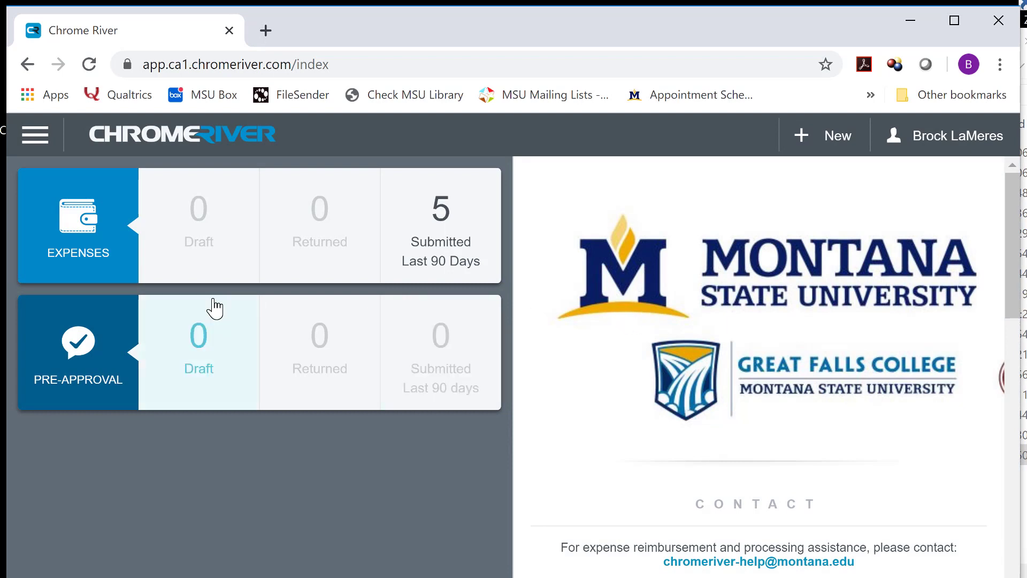
pyautogui.click(35, 140)
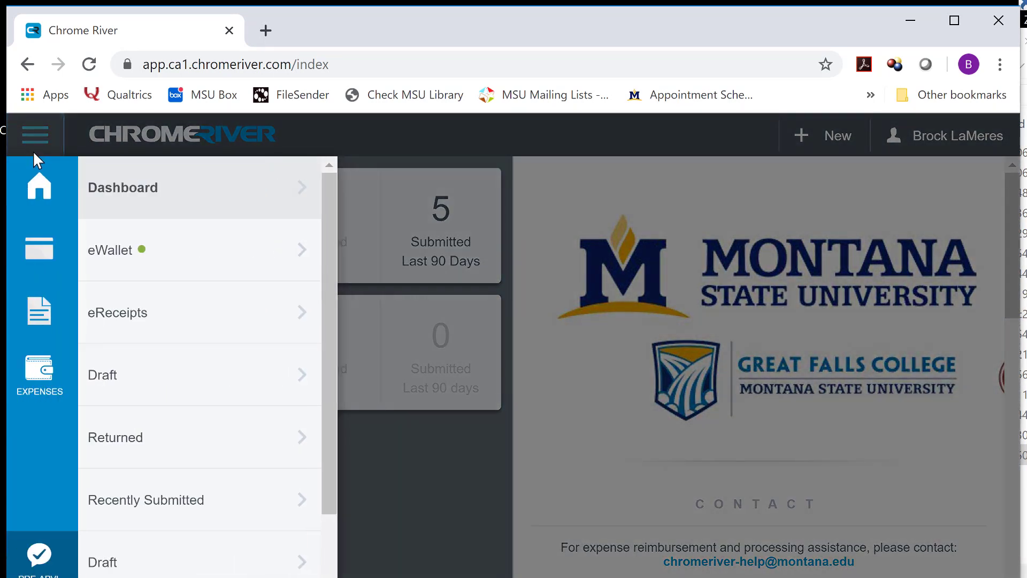
pyautogui.click(101, 261)
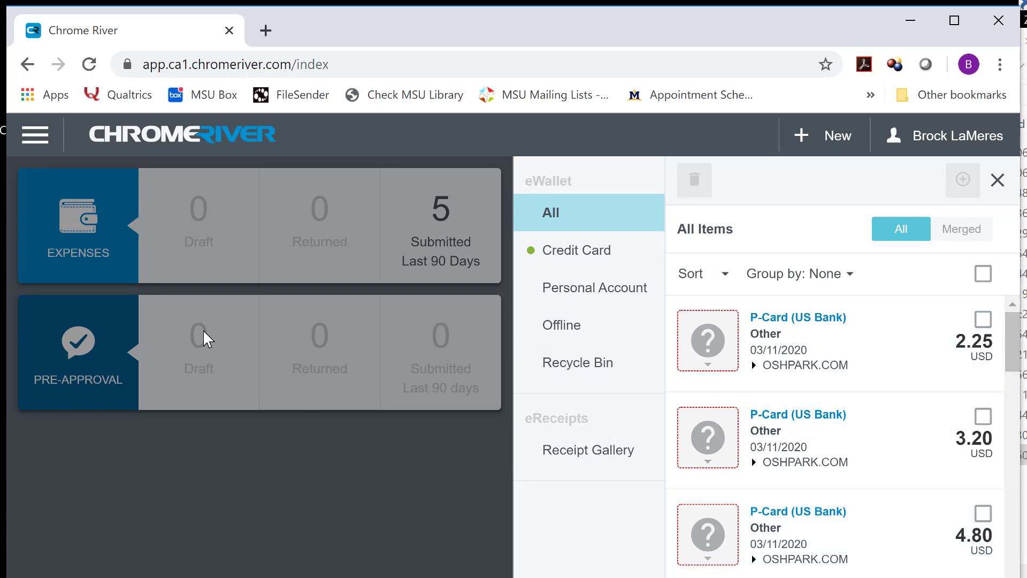
pyautogui.click(36, 133)
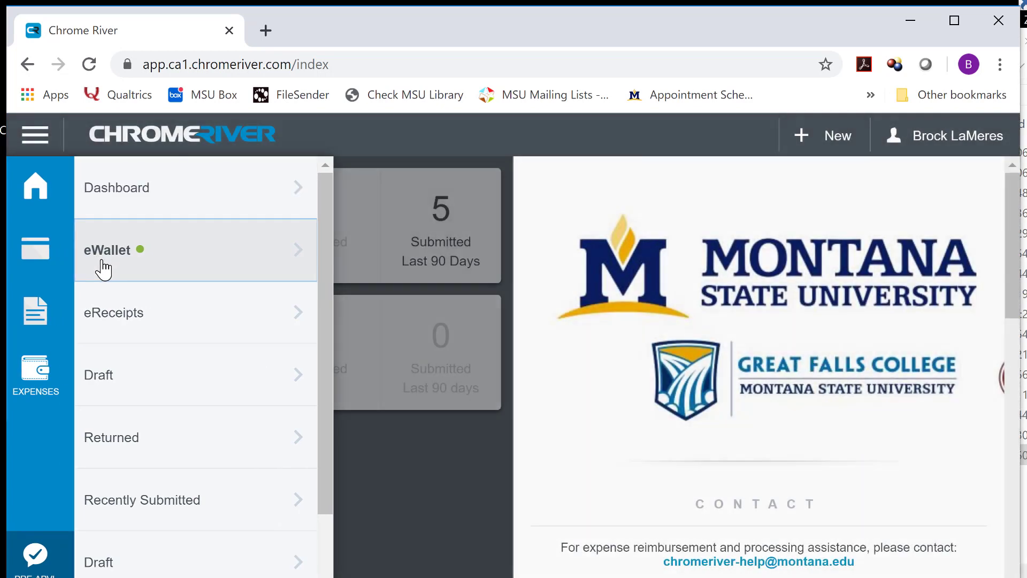
pyautogui.click(104, 269)
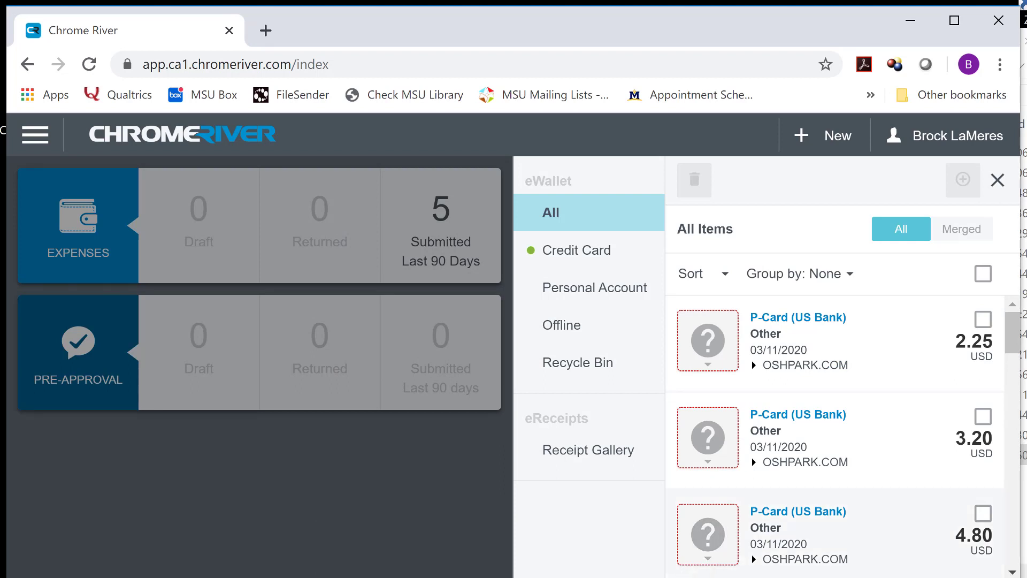
# Get Outlook out of the way and scroll the eWallet to the OSHPARK.COM P-Card charges
pyautogui.hotkey('alt', 'Tab')
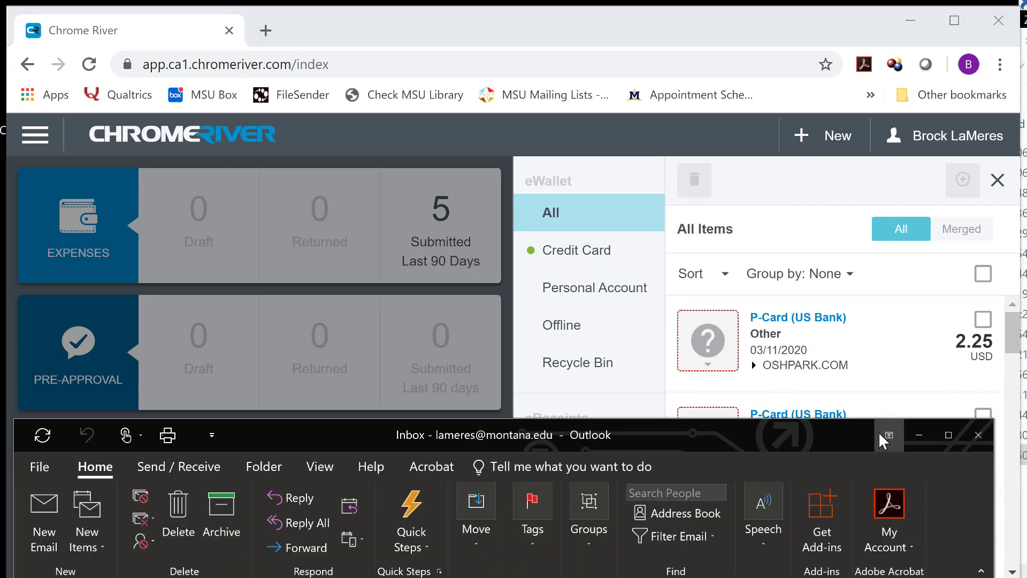
pyautogui.click(918, 434)
pyautogui.scroll(-1, 1017, 334)
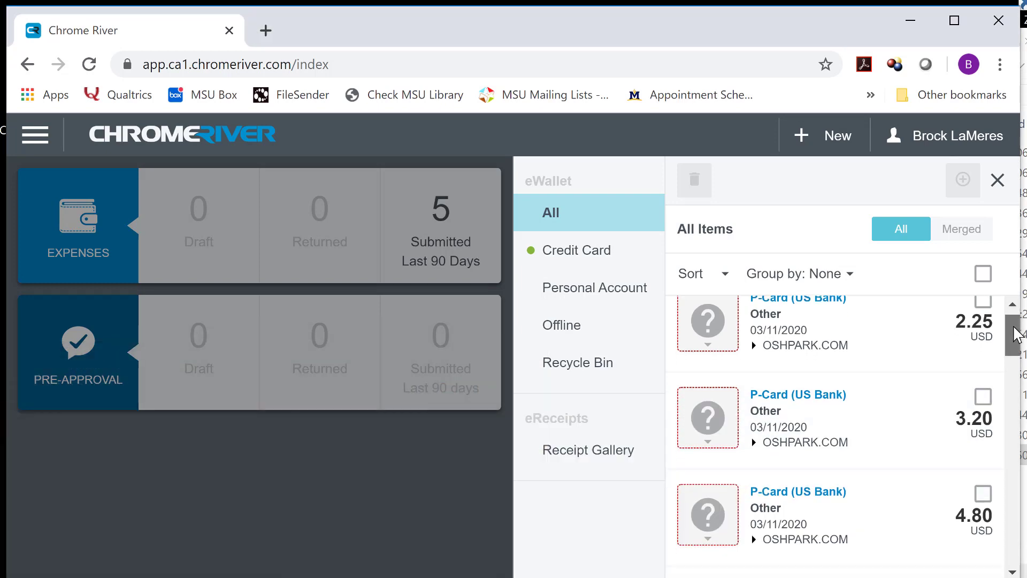
pyautogui.moveTo(1016, 335); pyautogui.dragTo(1015, 338)
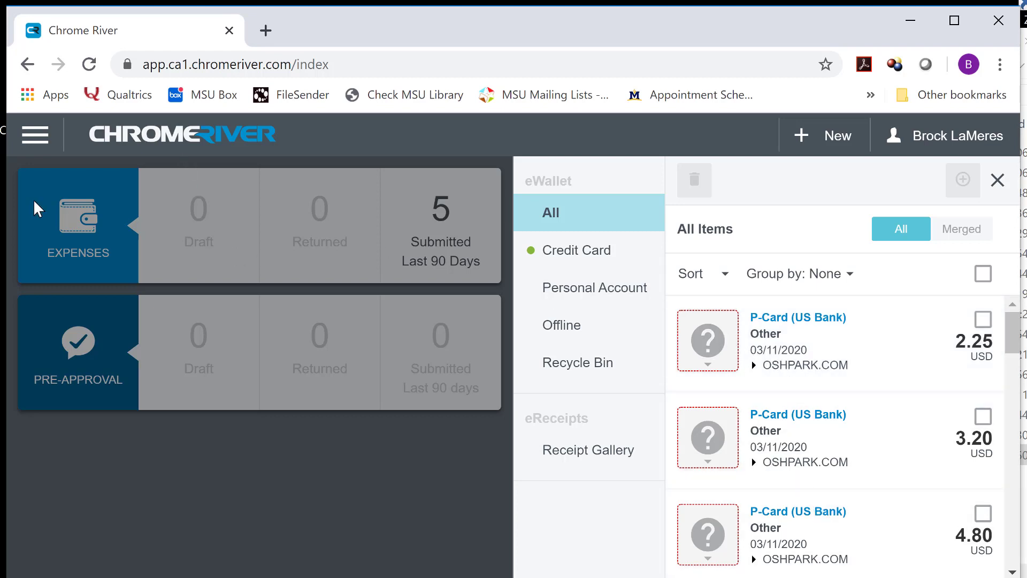
# Open the eReceipts Receipt Gallery and start a receipt upload
pyautogui.click(45, 140)
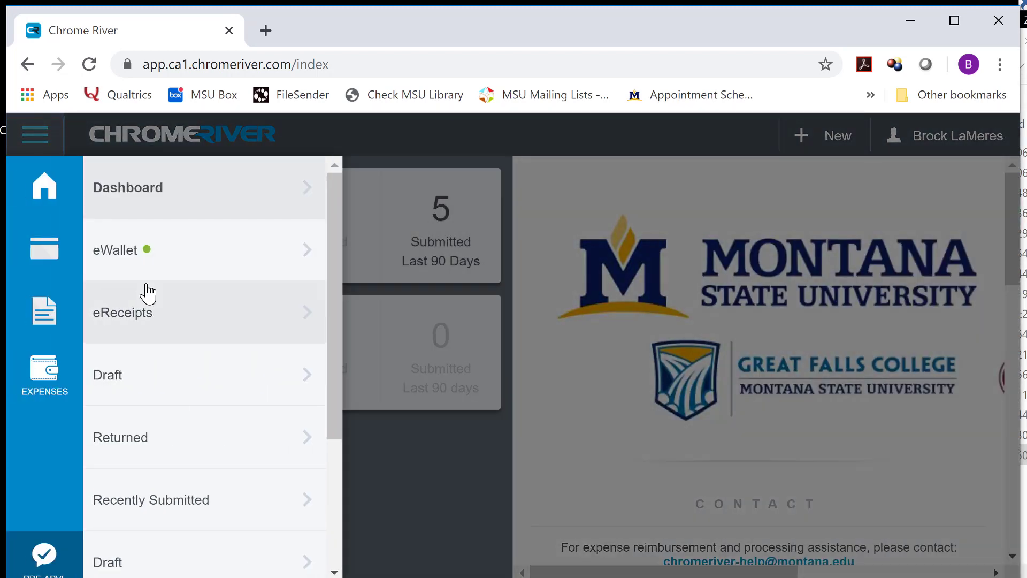
pyautogui.click(291, 326)
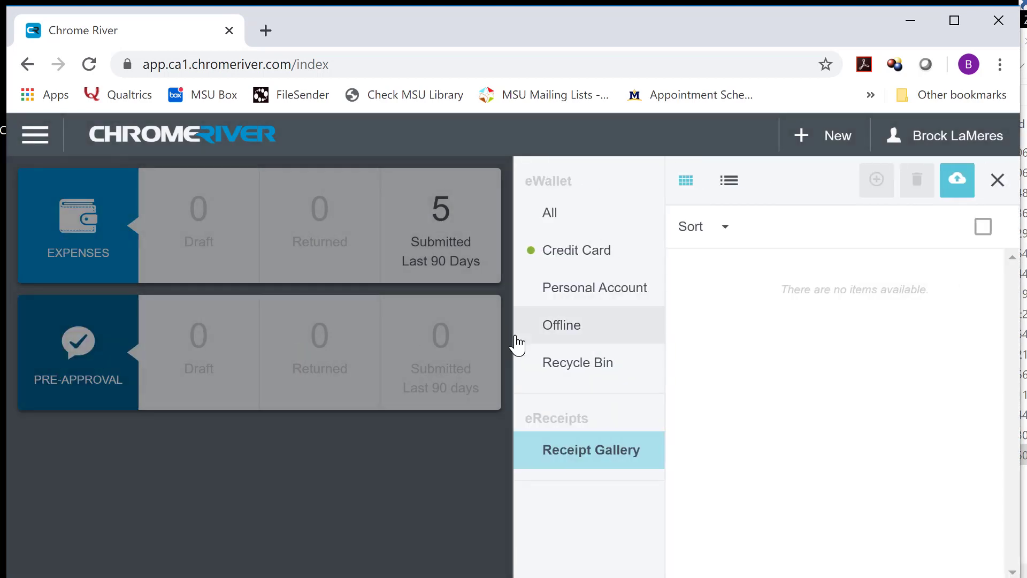
pyautogui.click(961, 188)
pyautogui.hotkey('alt', 'Tab')
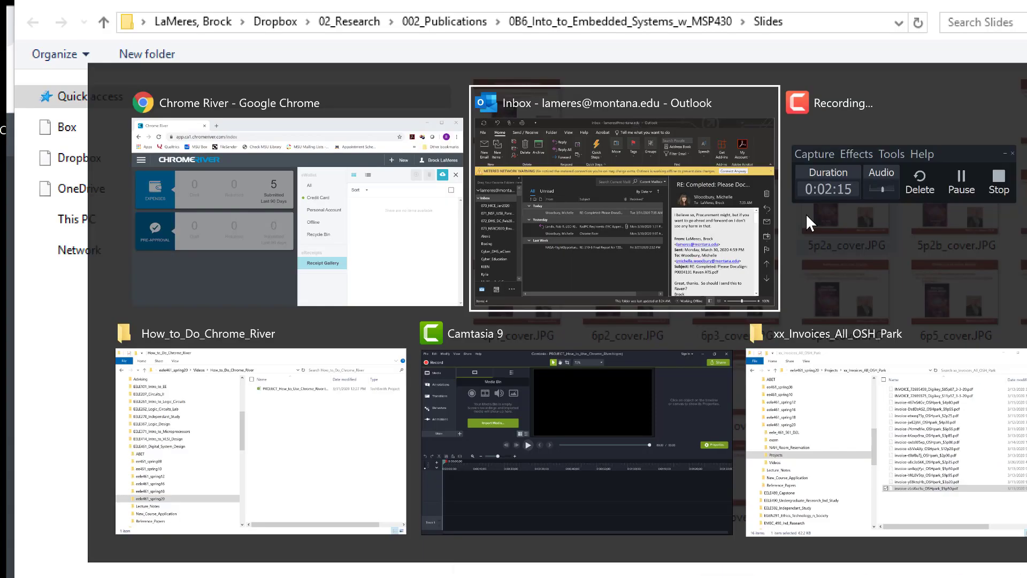
pyautogui.hotkey('alt', 'shift', 'Tab')
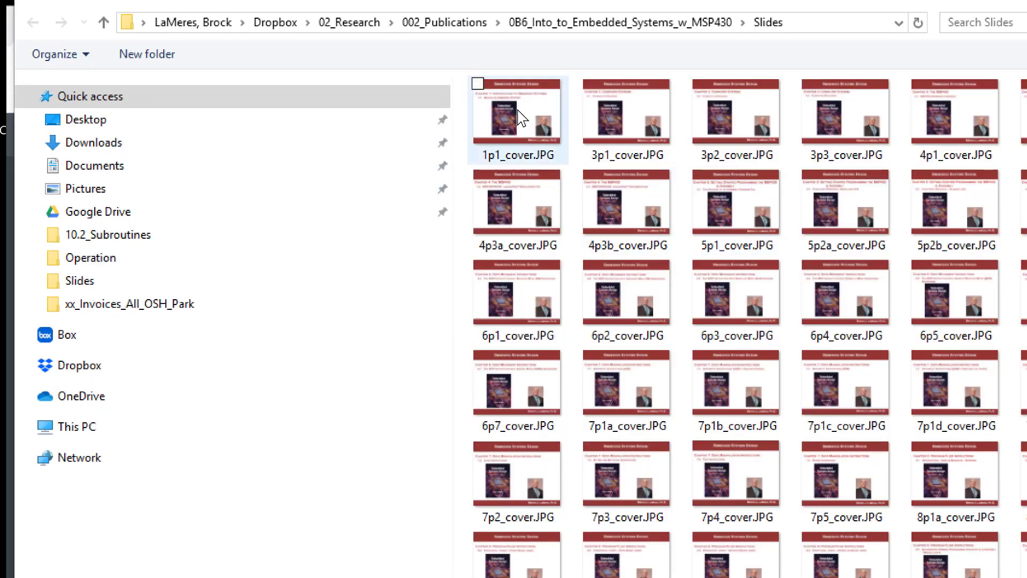
# Browse to Dropbox's xx_Invoices_All_OSH_Park folder and upload the INVOICE_72695459 Digikey PDF
pyautogui.click(308, 24)
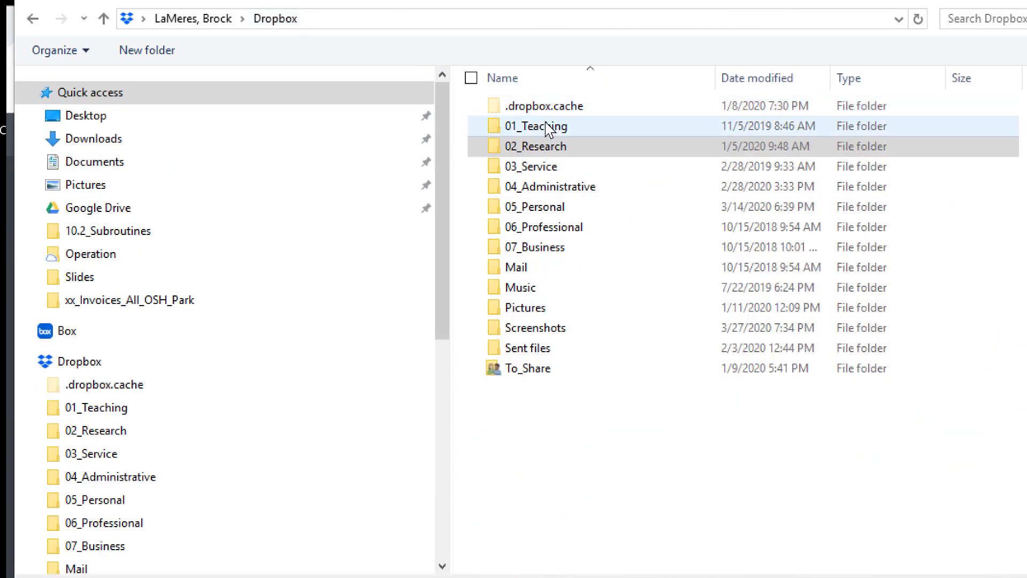
pyautogui.doubleClick(547, 128)
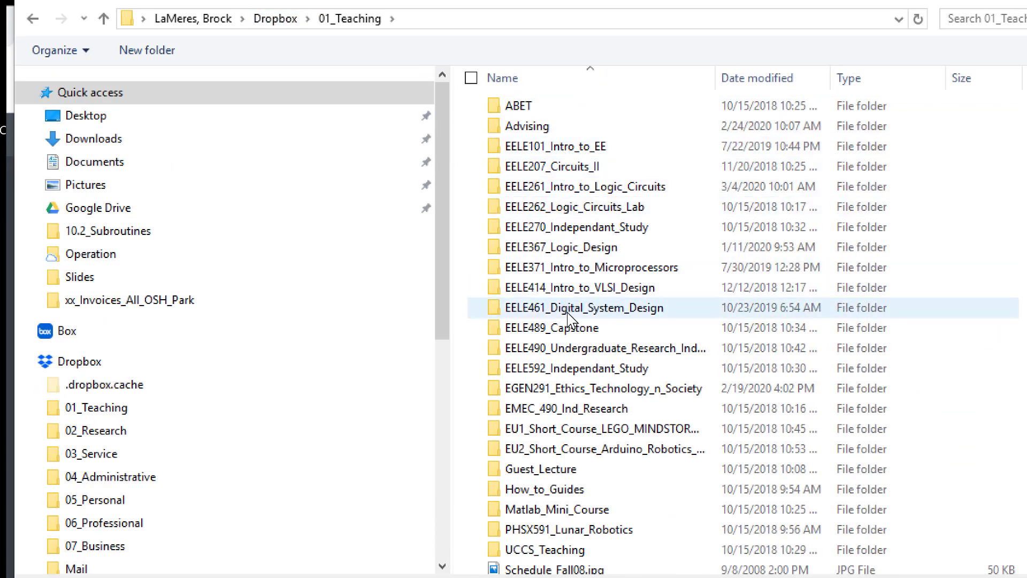
pyautogui.doubleClick(568, 313)
pyautogui.doubleClick(579, 229)
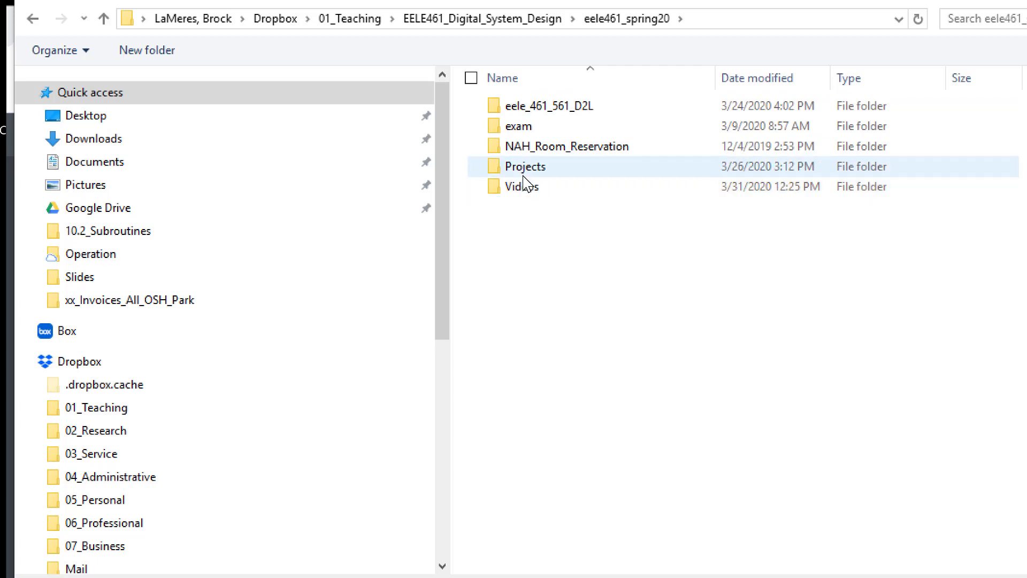
pyautogui.doubleClick(524, 168)
pyautogui.doubleClick(572, 389)
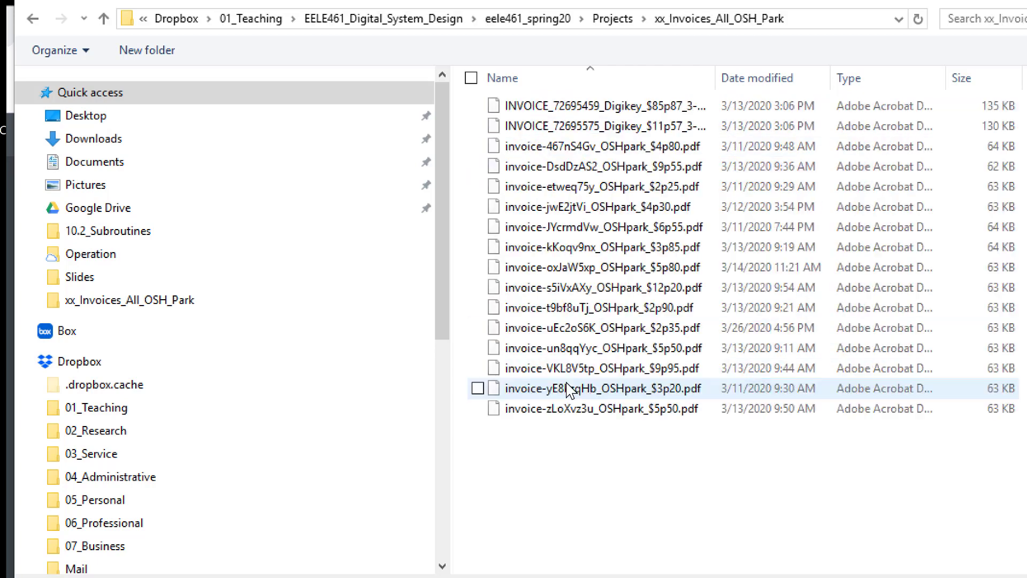
pyautogui.press('ctrl+KP_Add')
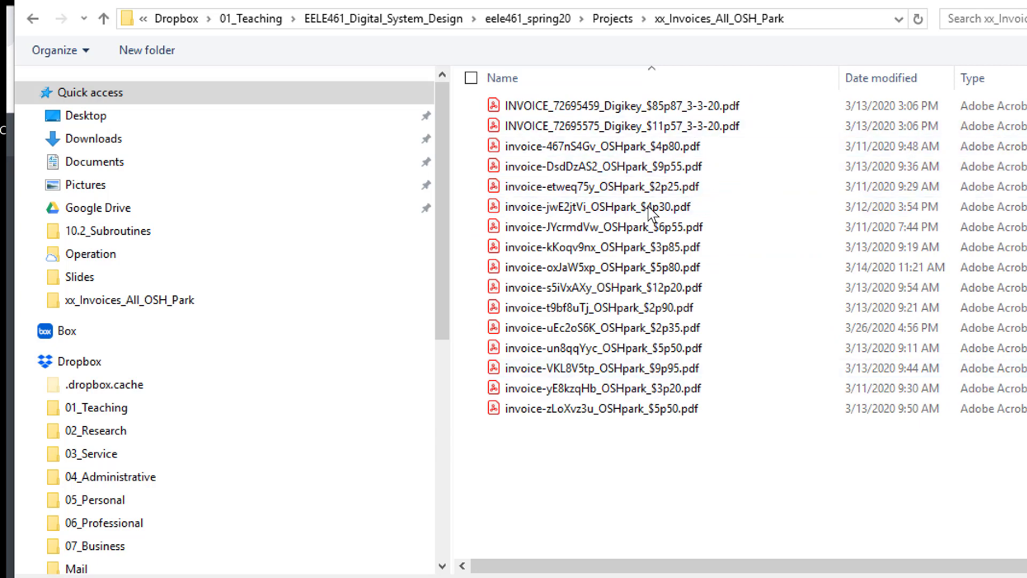
pyautogui.click(682, 110)
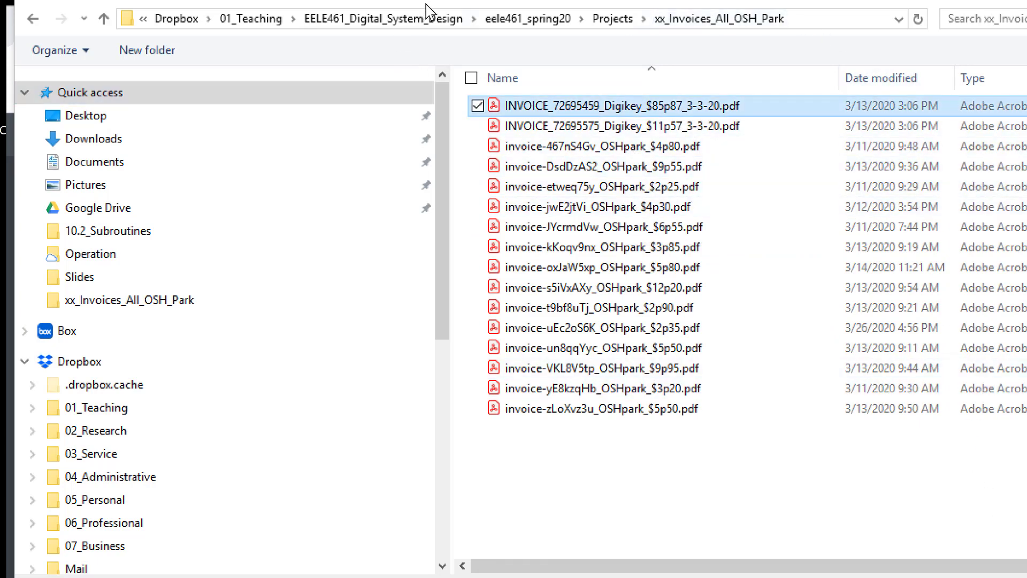
pyautogui.press('Tab')
pyautogui.press('Return')
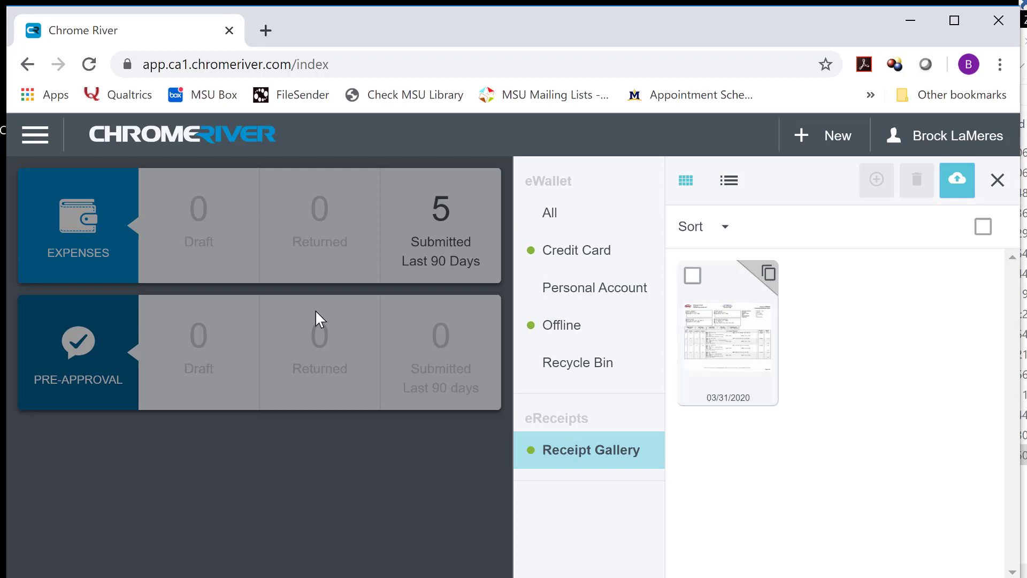
# Select the 0.00 USD Receipt item dated 03/31/2020 in the eWallet and delete it
pyautogui.click(38, 134)
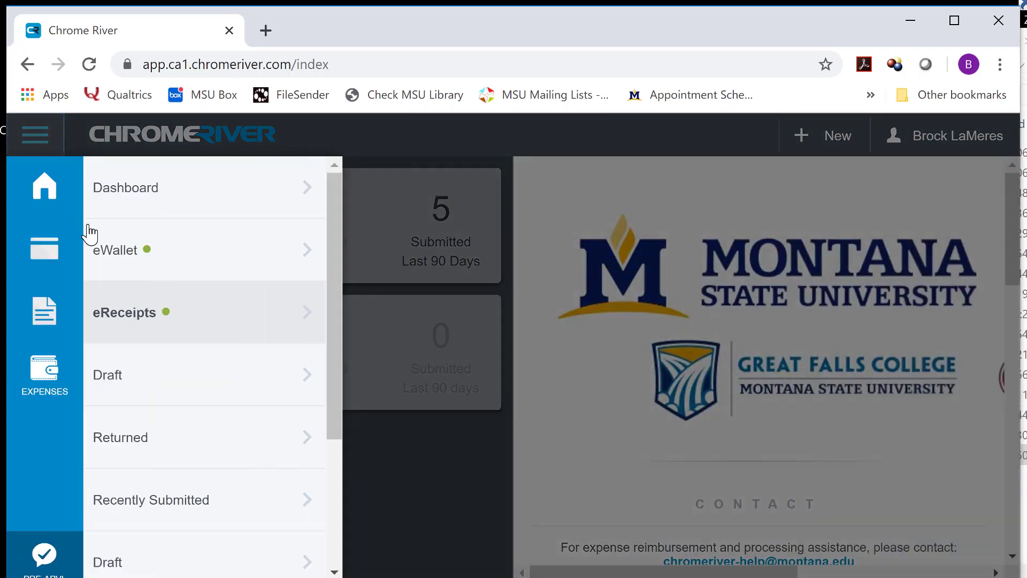
pyautogui.click(111, 252)
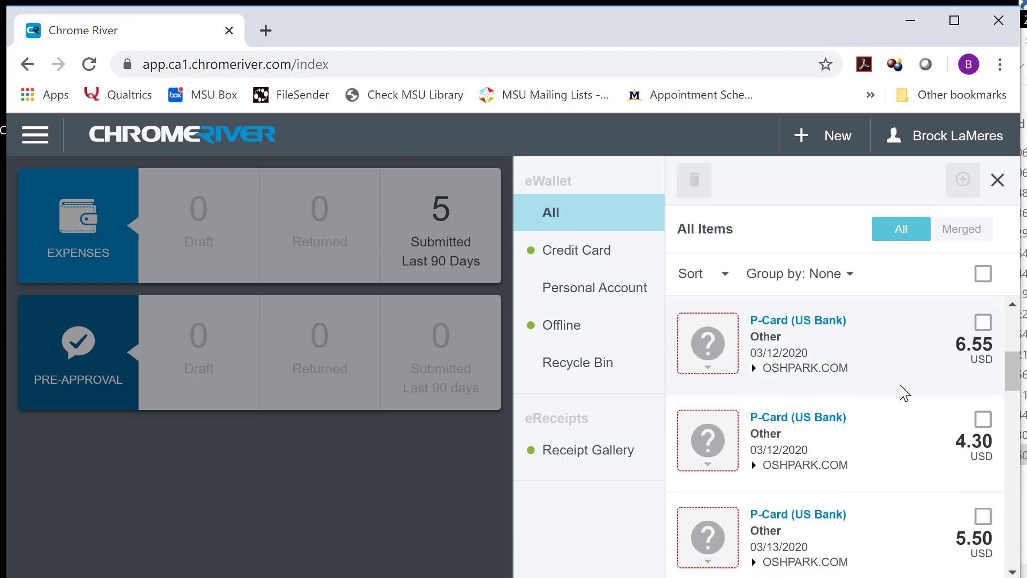
pyautogui.scroll(-4, 903, 397)
pyautogui.scroll(-10, 903, 397)
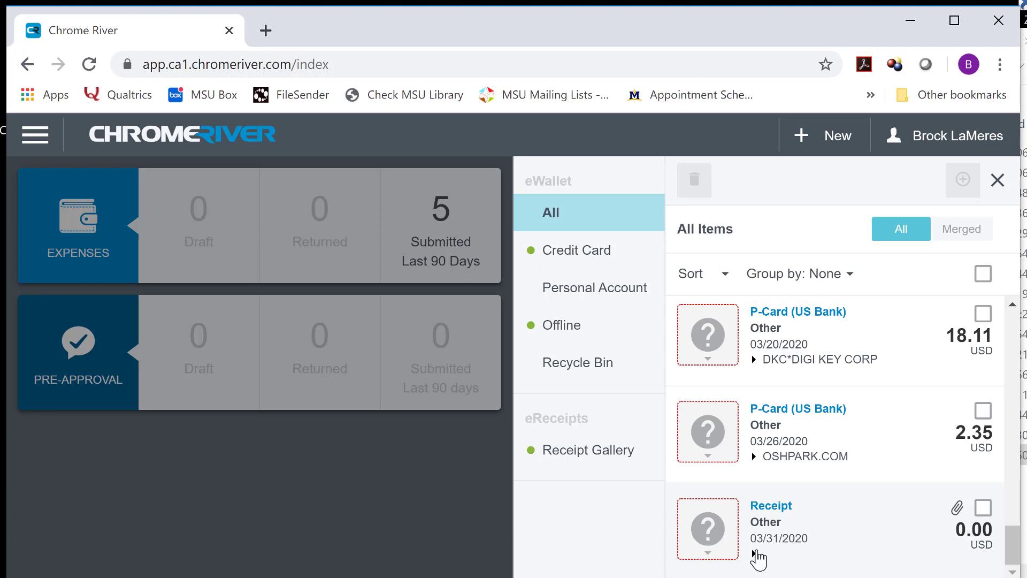
pyautogui.click(754, 553)
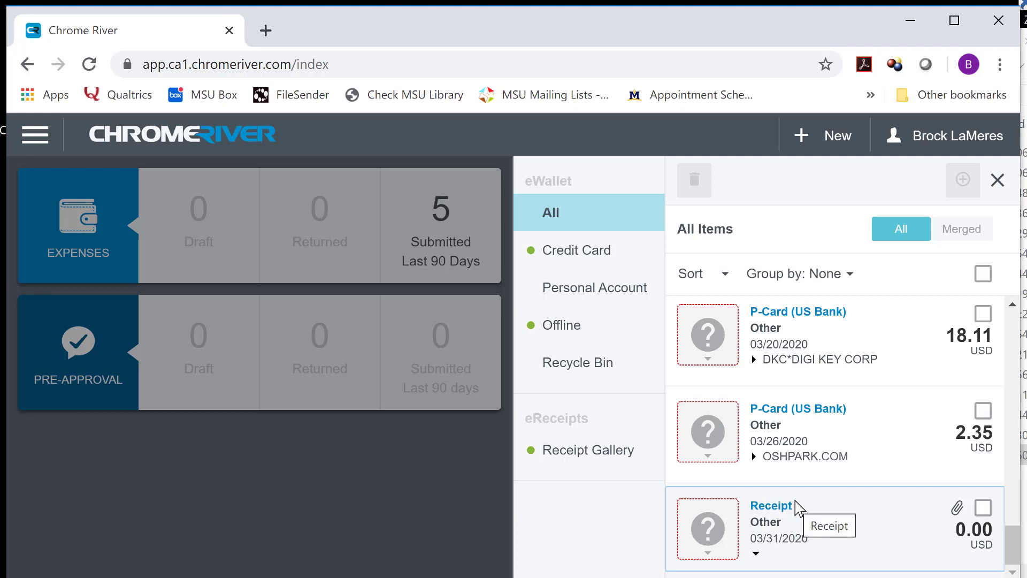
pyautogui.scroll(5, 856, 444)
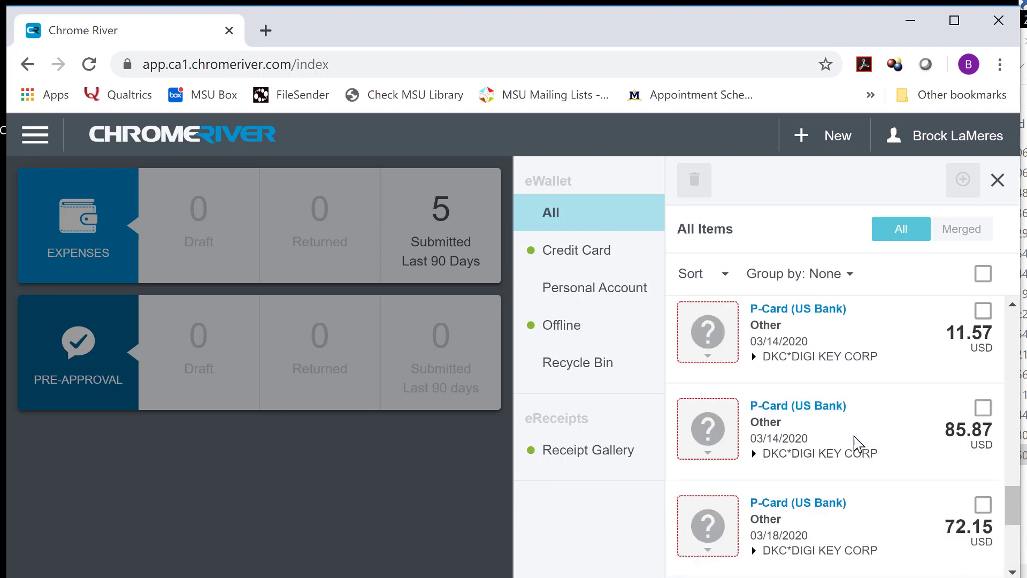
pyautogui.scroll(-3, 871, 440)
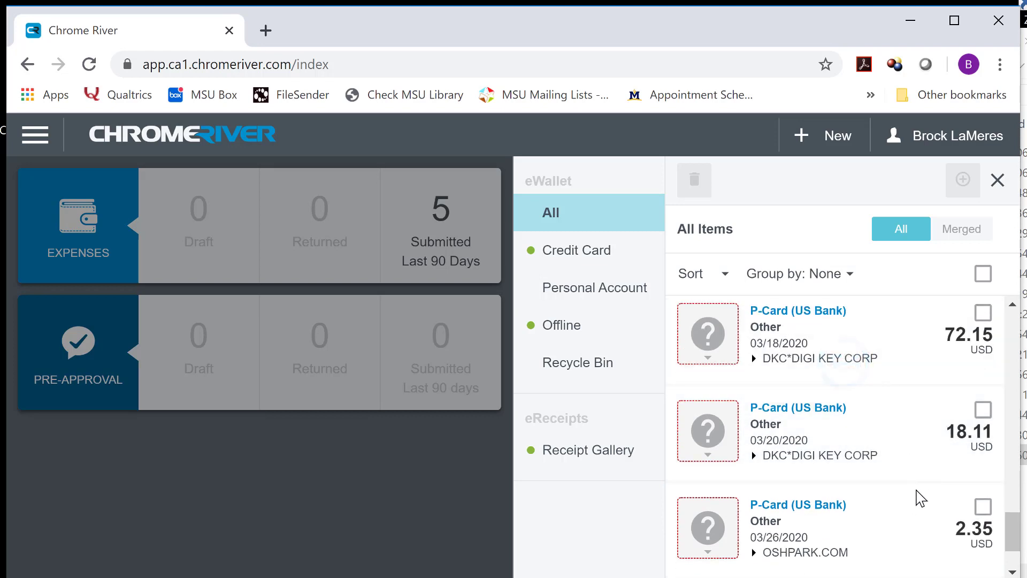
pyautogui.scroll(-1, 912, 524)
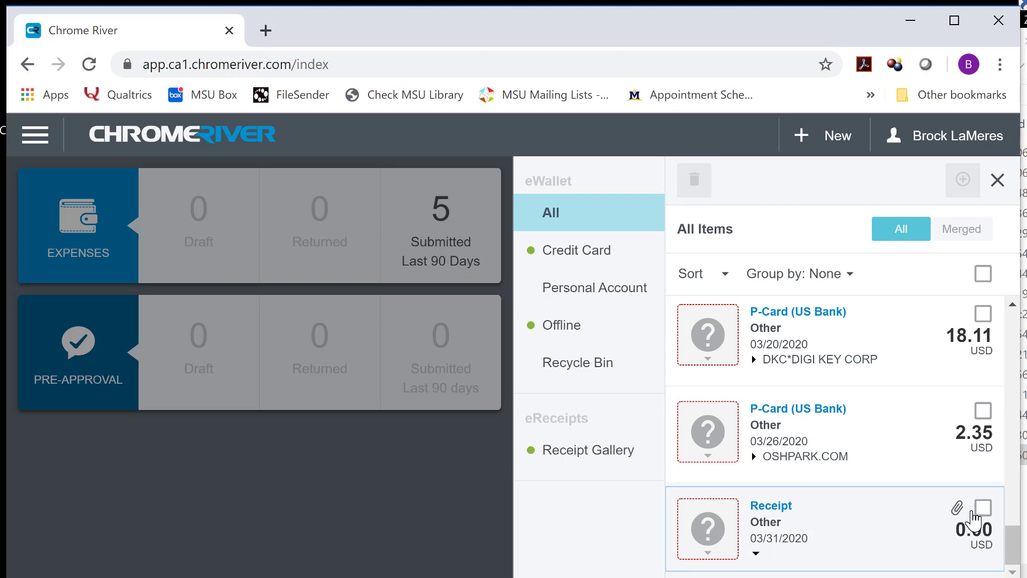
pyautogui.click(983, 508)
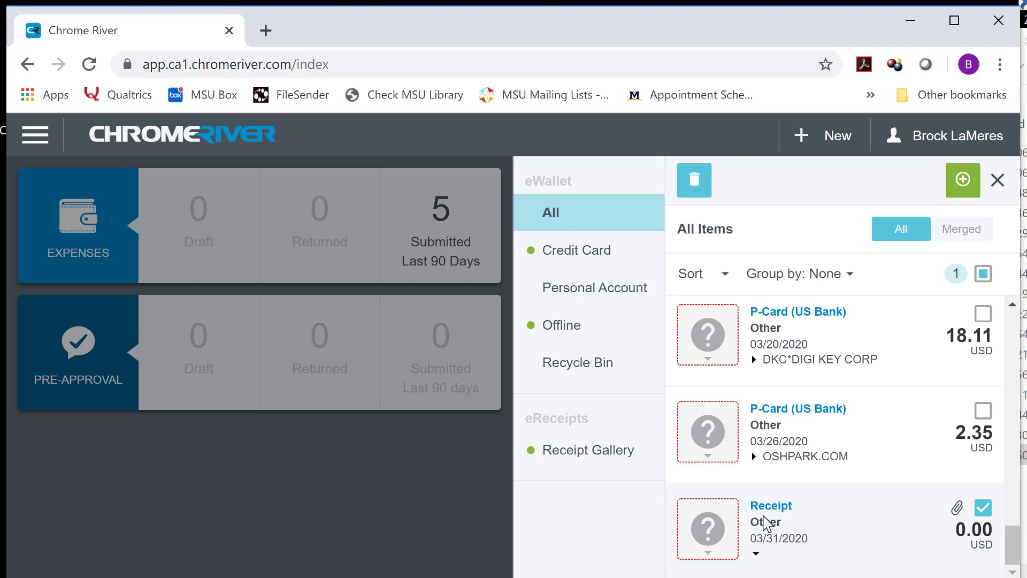
pyautogui.click(701, 187)
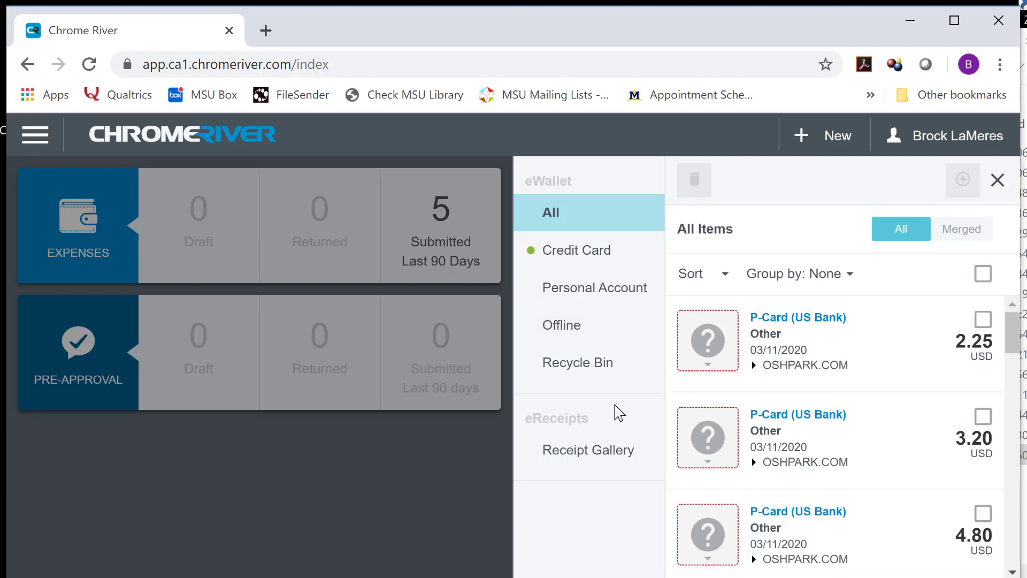
# Start a new Outlook email, widen its window, and address it to Chrome River's receipt address
pyautogui.hotkey('alt', 'Tab')
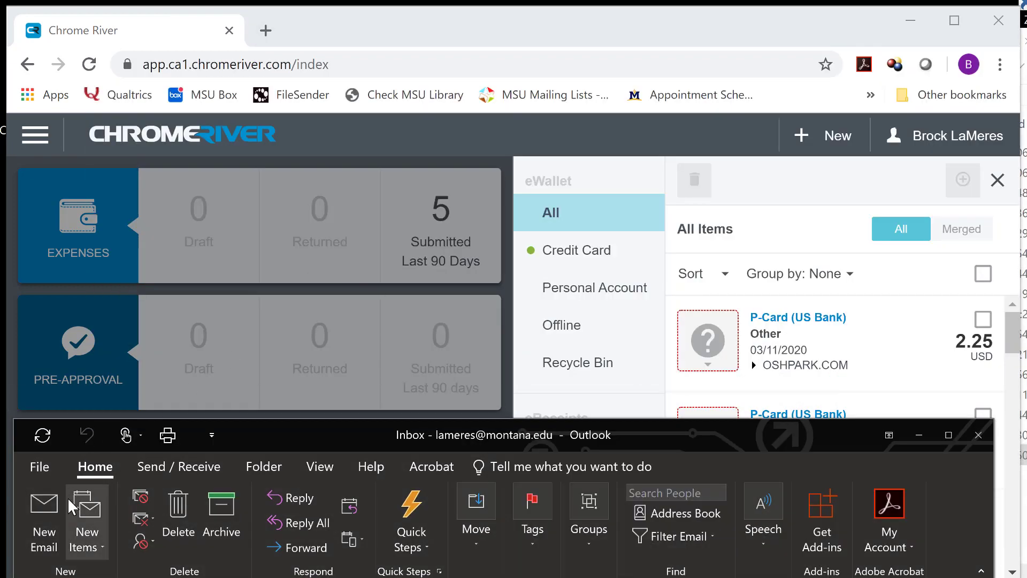
pyautogui.click(45, 532)
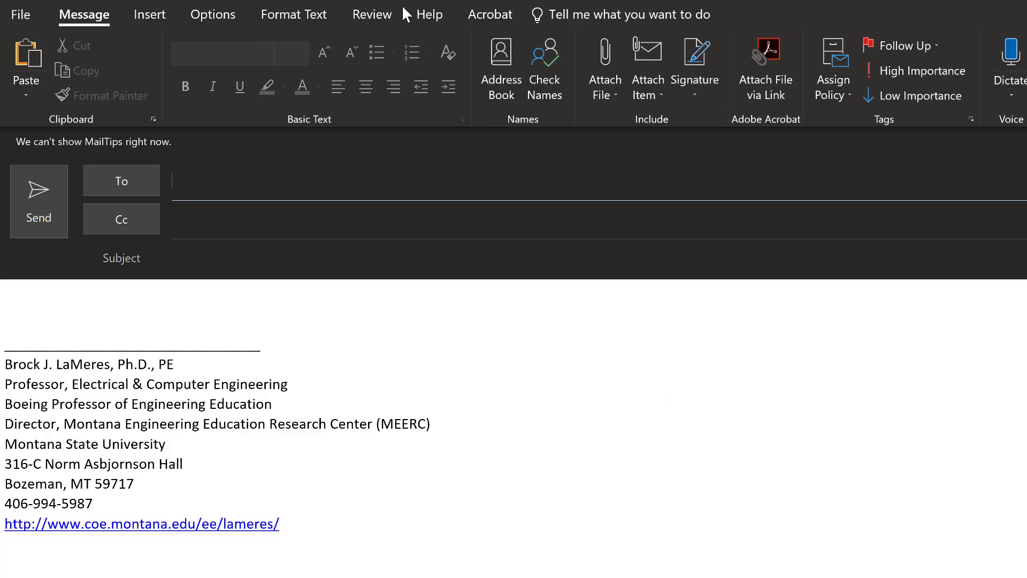
pyautogui.doubleClick(404, 11)
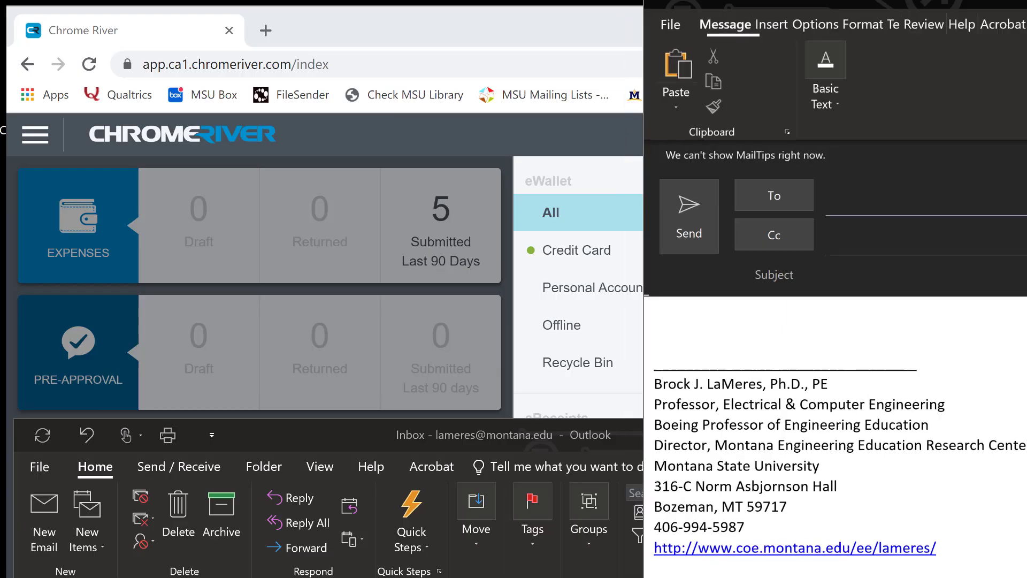
pyautogui.moveTo(930, 9); pyautogui.dragTo(273, 24)
pyautogui.moveTo(463, 207); pyautogui.dragTo(986, 209)
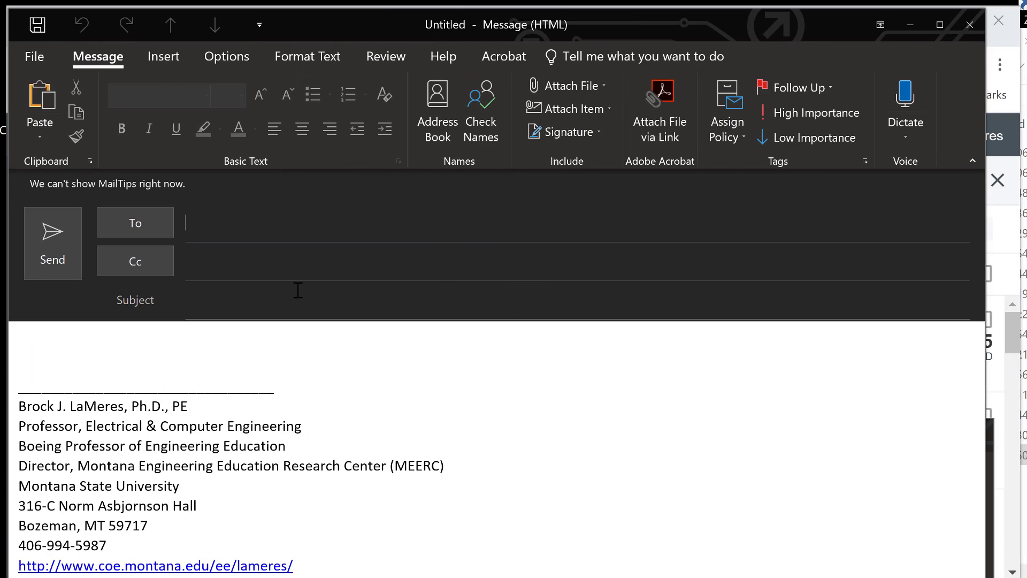
pyautogui.write('rec')
pyautogui.press('Return')
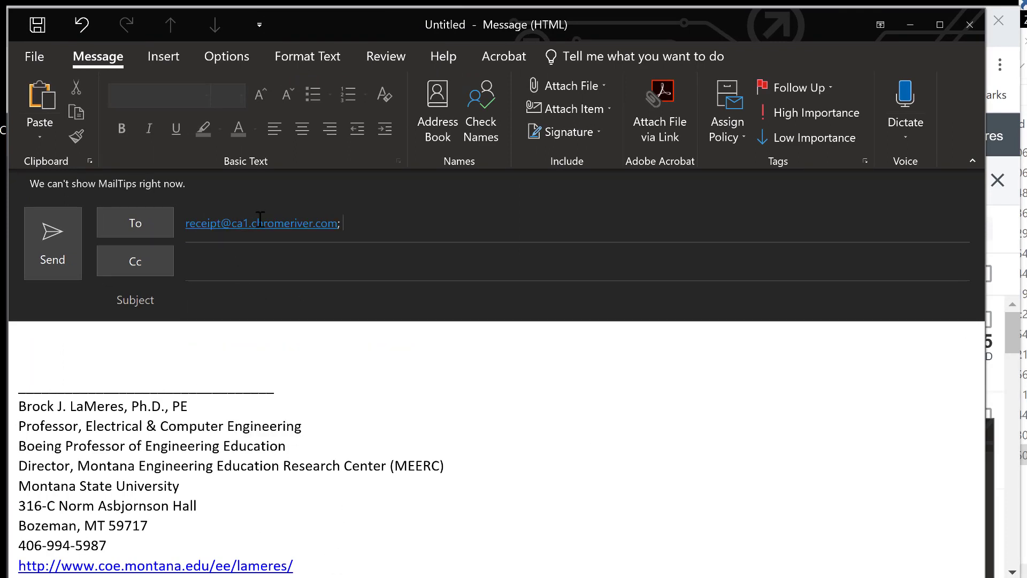
# Clear the signature from the message body and select the subject text
pyautogui.click(283, 298)
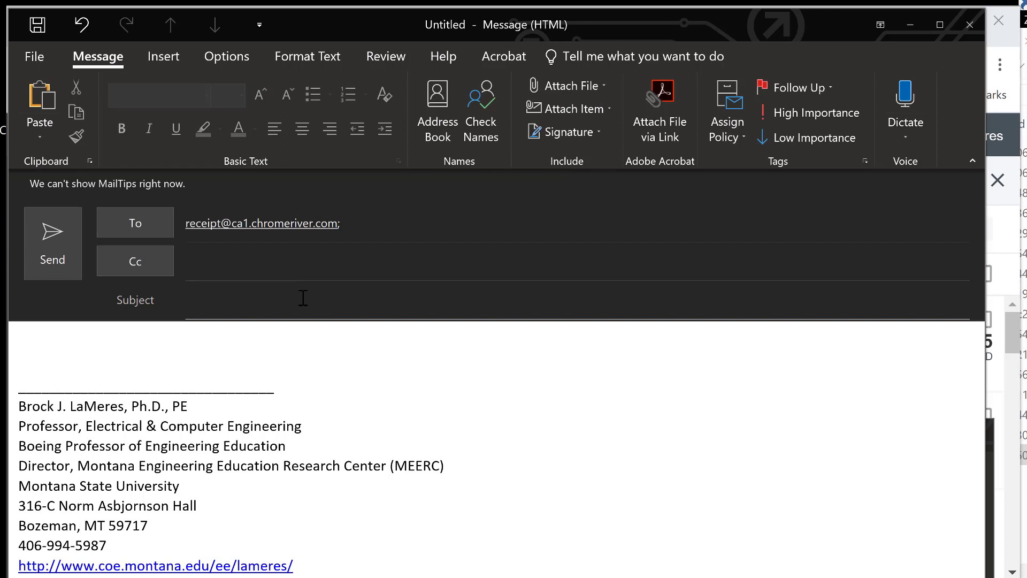
pyautogui.click(292, 337)
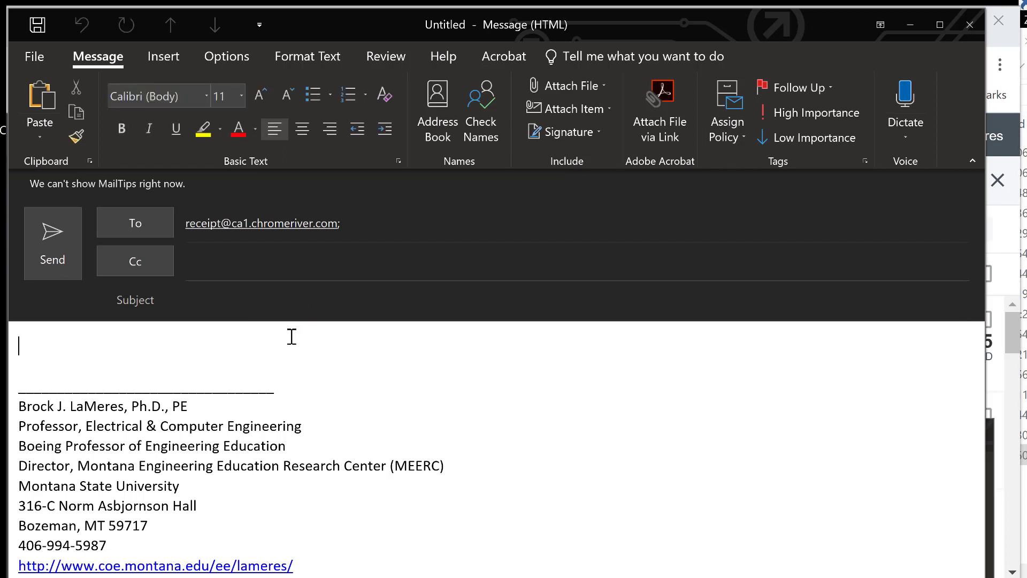
pyautogui.hotkey('ctrl', 'a')
pyautogui.press('Delete')
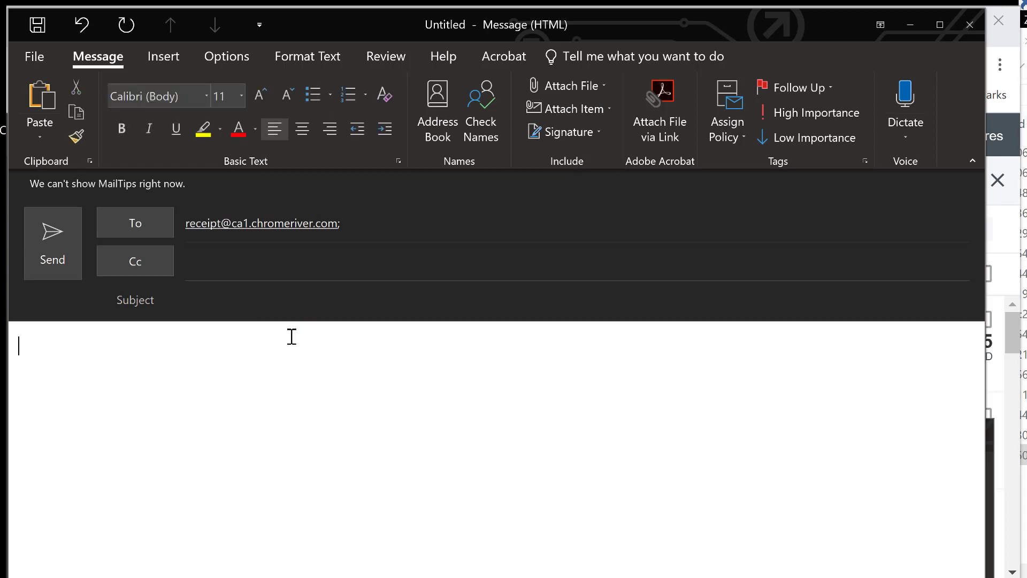
pyautogui.click(306, 298)
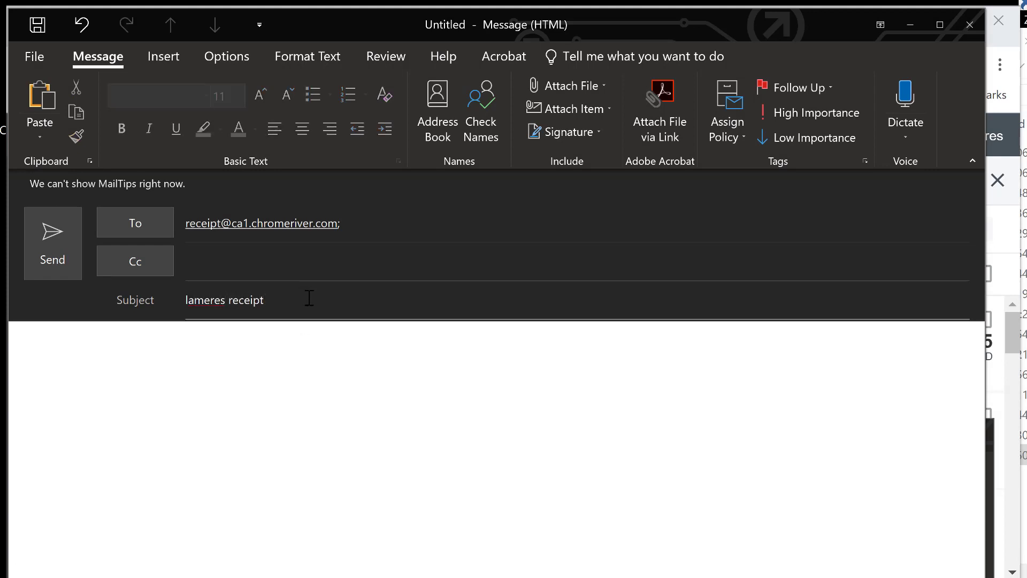
pyautogui.moveTo(284, 297); pyautogui.dragTo(184, 300)
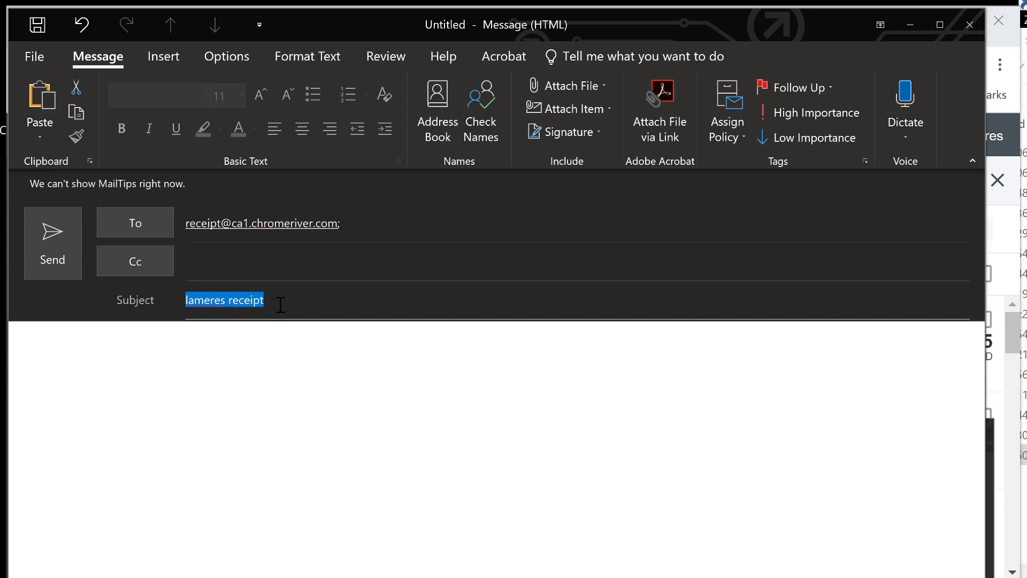
# Place the xx_Invoices_All_OSH_Park window beside the email and select the $85.87 Digikey invoice PDF
pyautogui.click(200, 332)
pyautogui.hotkey('alt', 'Tab')
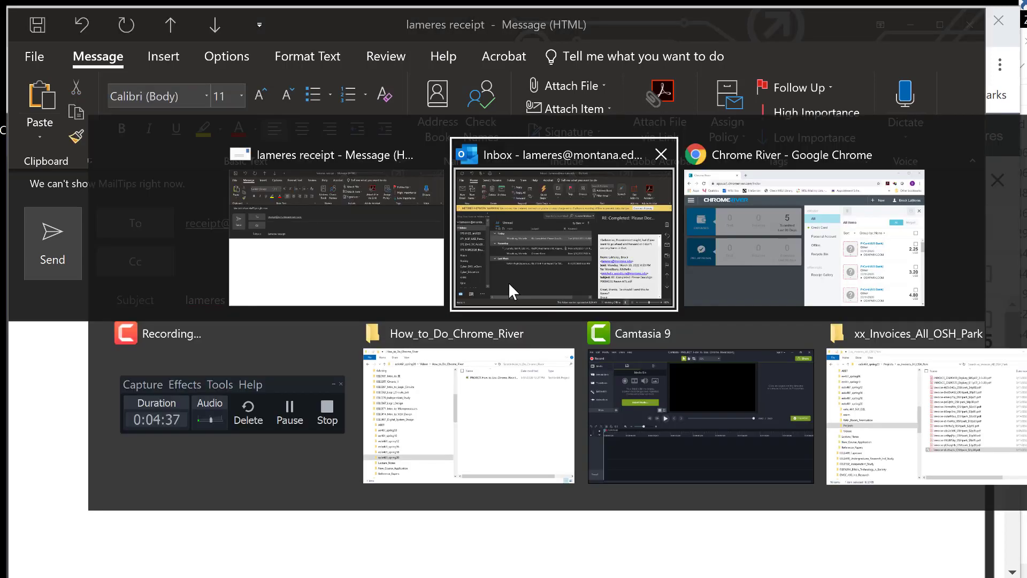
pyautogui.hotkey('alt', 'Tab')
pyautogui.hotkey('alt', 'Tab')
pyautogui.hotkey('alt', 'Tab')
pyautogui.hotkey('alt', 'Tab')
pyautogui.hotkey('alt', 'Tab')
pyautogui.moveTo(616, 57); pyautogui.dragTo(475, 52)
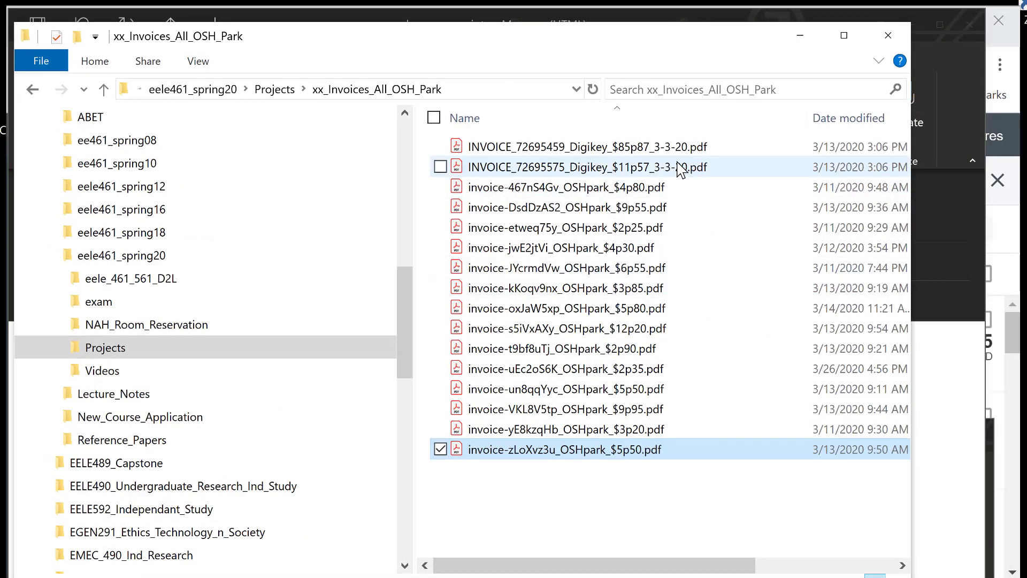
pyautogui.click(664, 154)
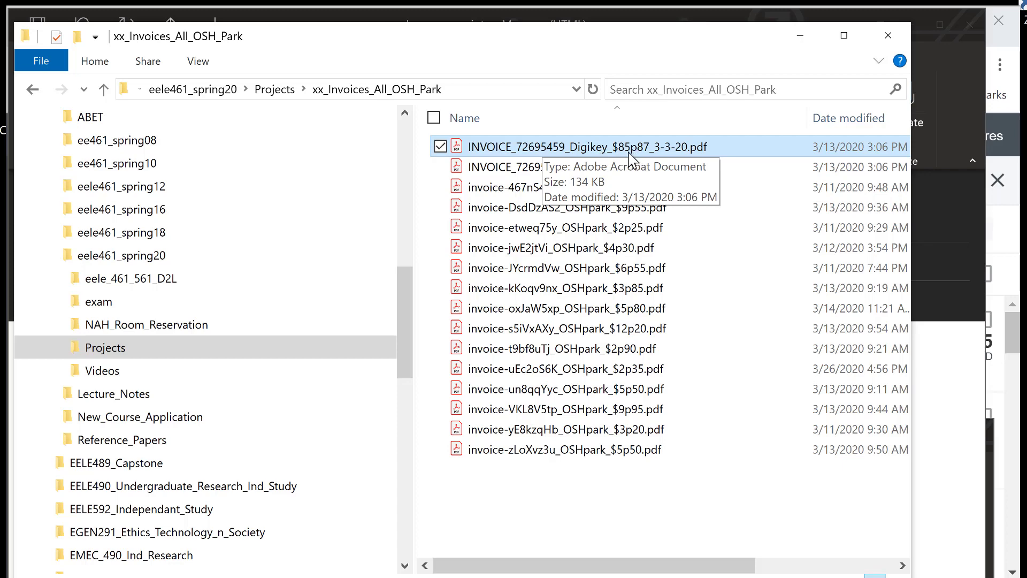
pyautogui.moveTo(570, 47); pyautogui.dragTo(835, 74)
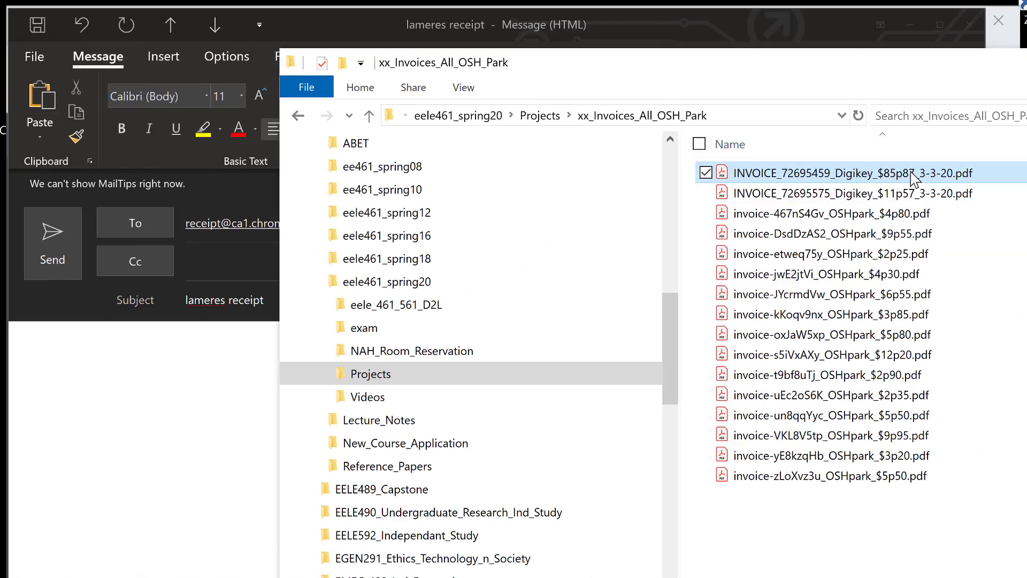
# Attach the $85.87 Digikey invoice PDF, change the subject to 85.87, and send
pyautogui.moveTo(908, 176); pyautogui.dragTo(183, 394)
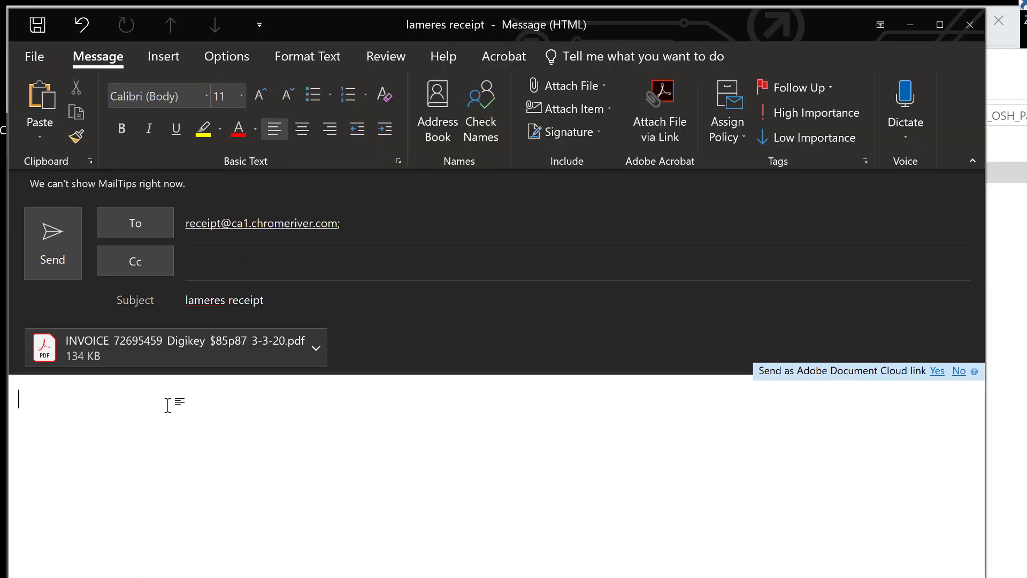
pyautogui.moveTo(270, 316); pyautogui.dragTo(162, 319)
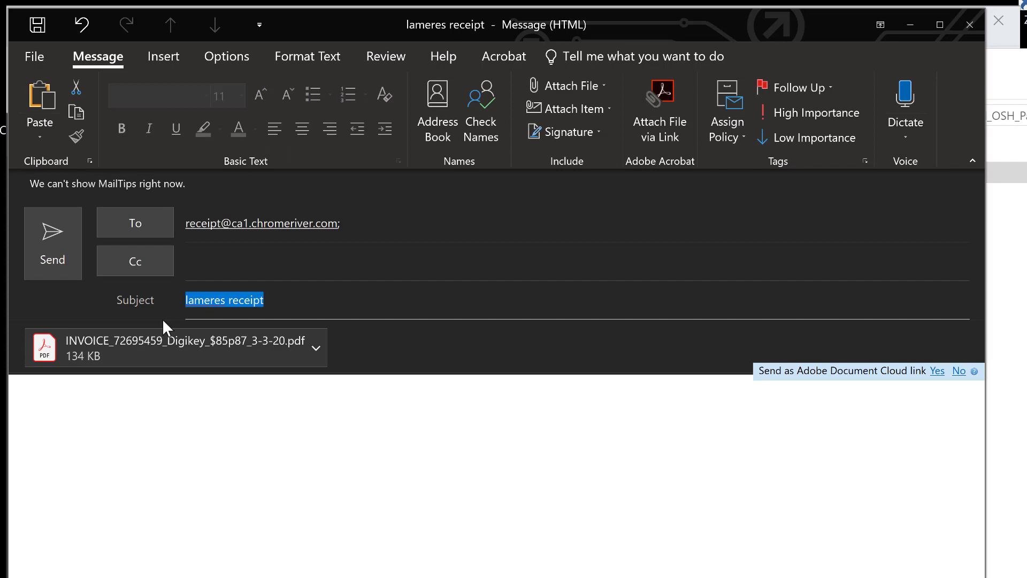
pyautogui.write('8')
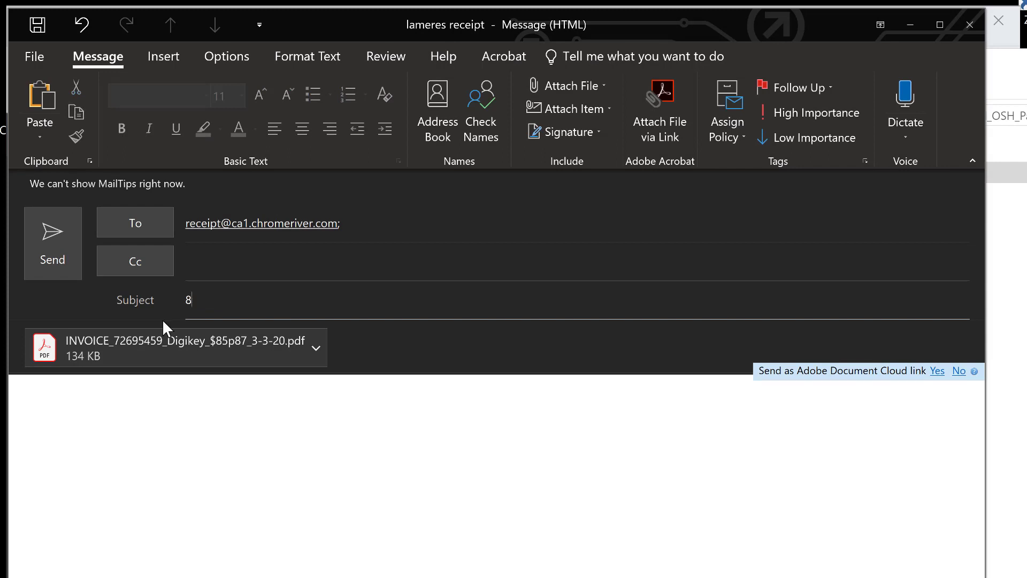
pyautogui.write('5.87')
pyautogui.click(61, 262)
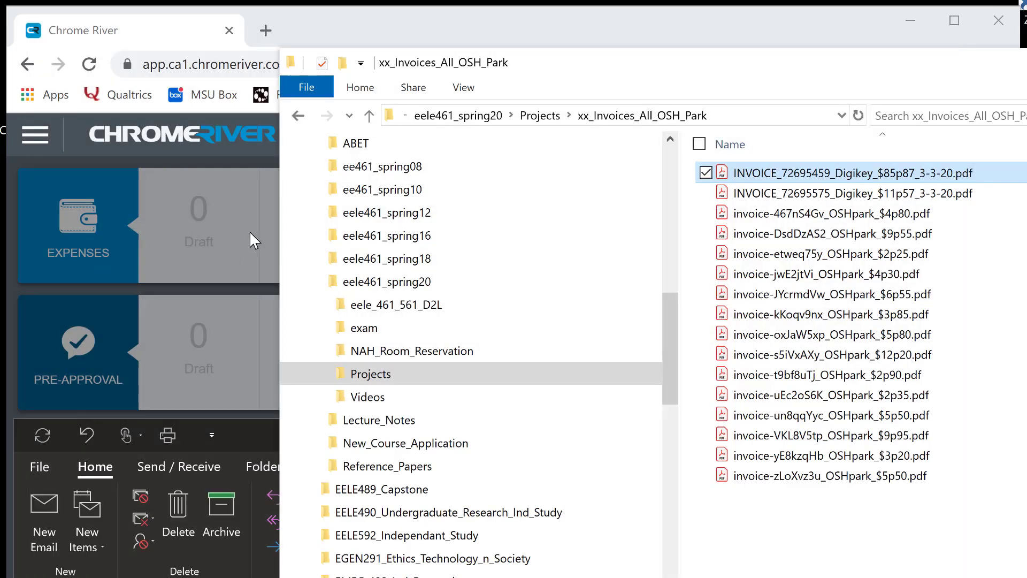
# Refresh the eWallet and scroll down to the new 85.87 USD Receipt item
pyautogui.click(344, 30)
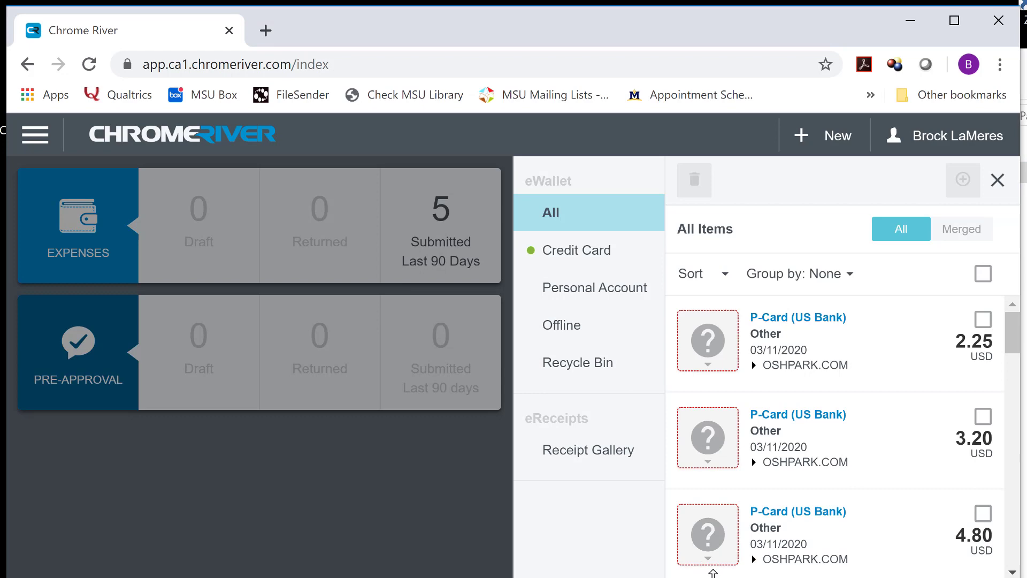
pyautogui.click(36, 141)
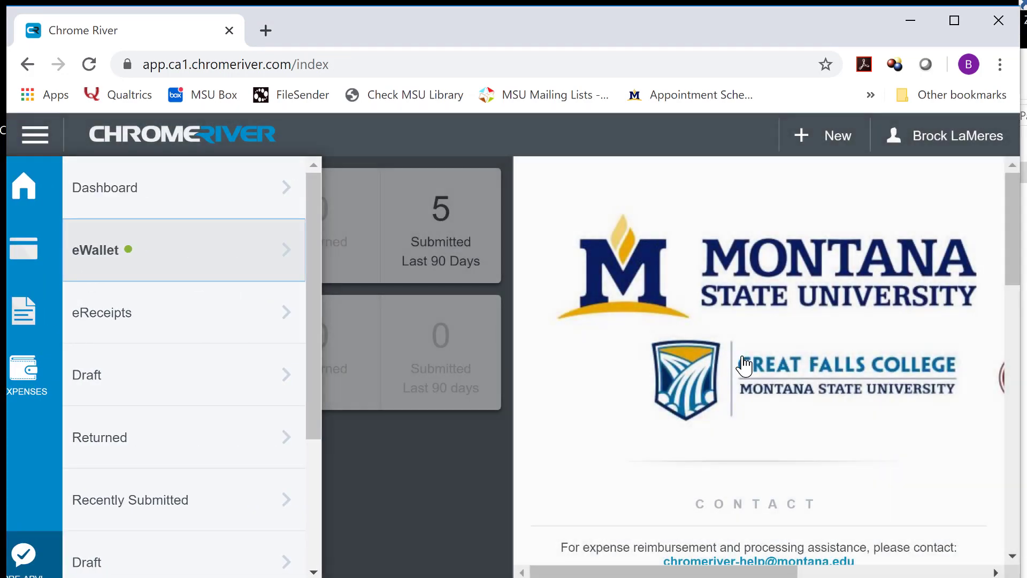
pyautogui.click(744, 365)
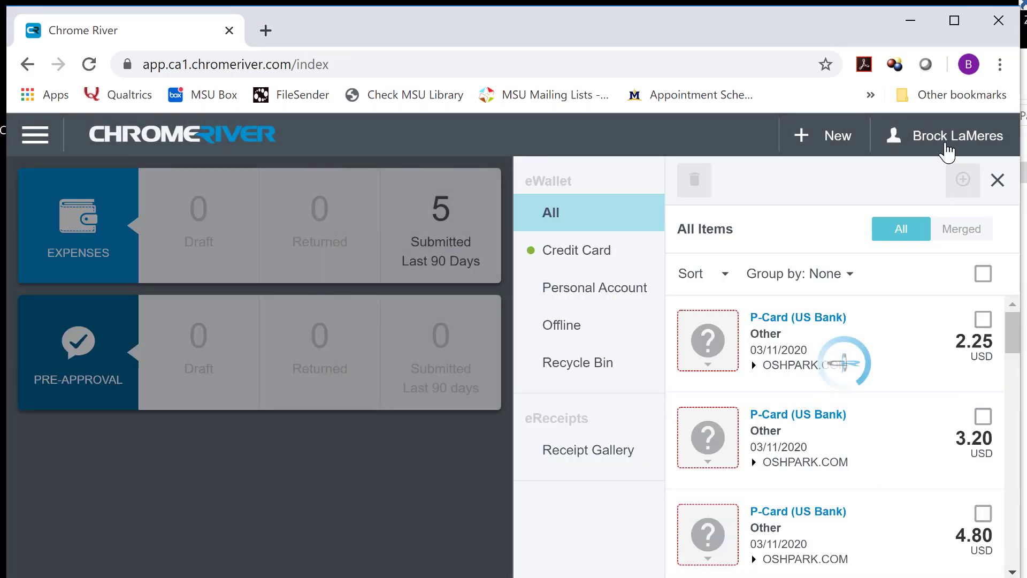
pyautogui.scroll(-10, 856, 449)
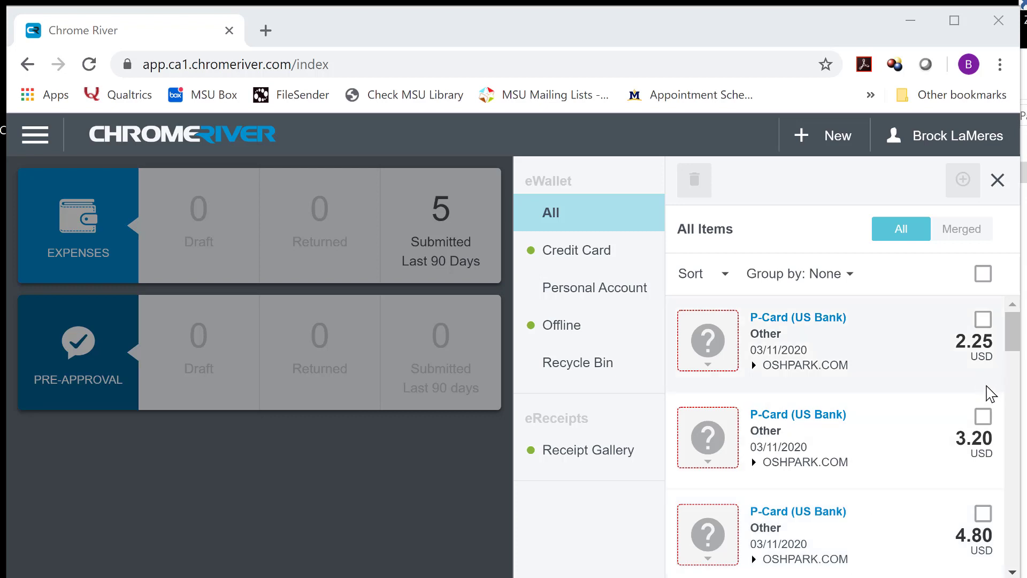
pyautogui.moveTo(1005, 355); pyautogui.dragTo(1009, 556)
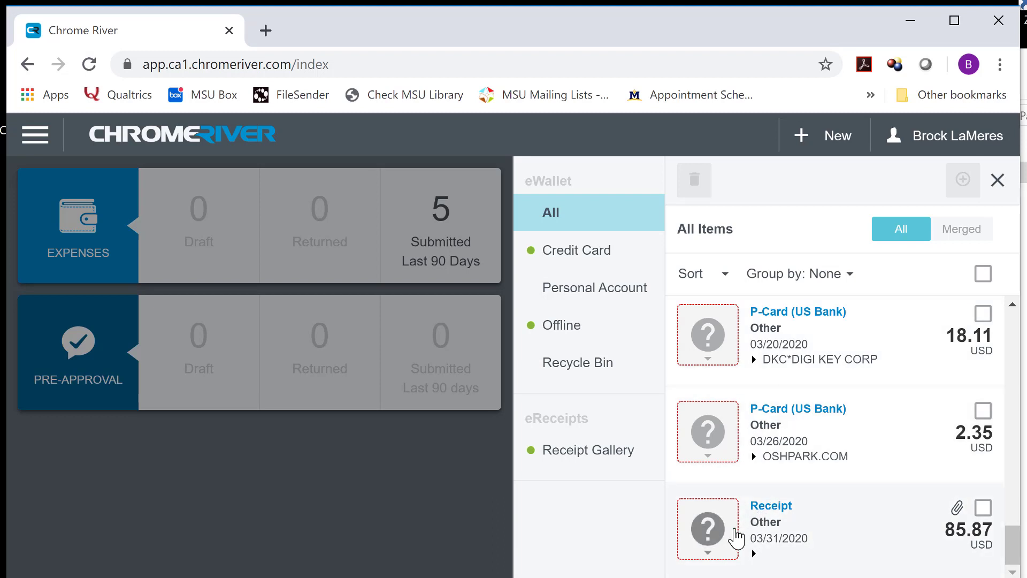
pyautogui.moveTo(734, 537); pyautogui.dragTo(681, 498)
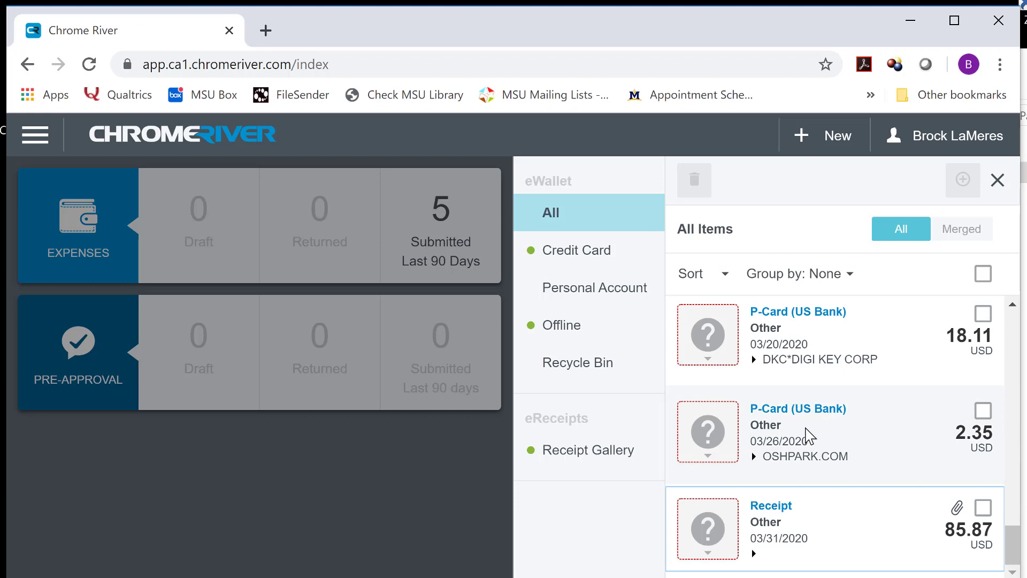
pyautogui.hotkey('ctrl', '-')
pyautogui.hotkey('ctrl', '-')
pyautogui.hotkey('ctrl', '-')
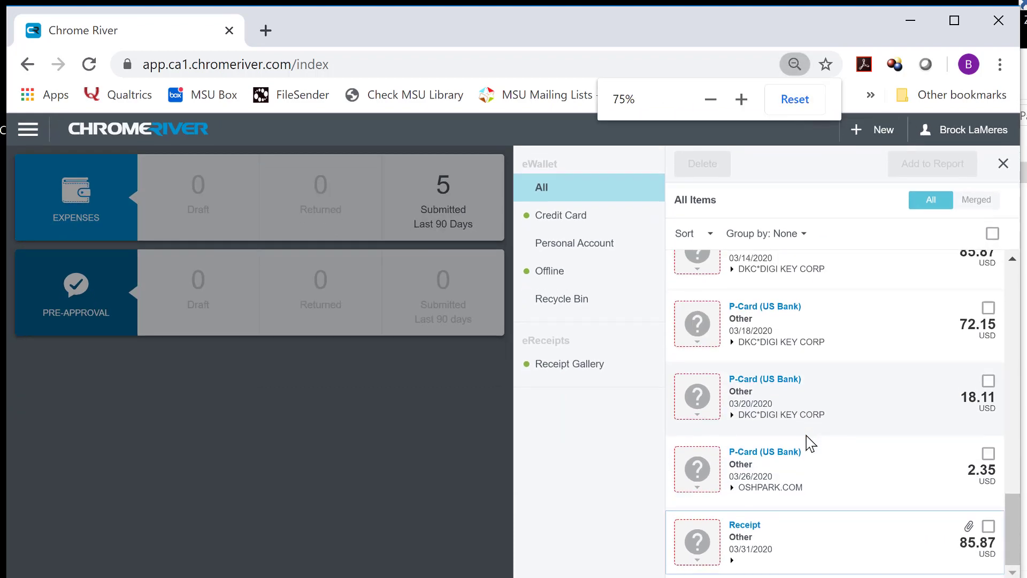
pyautogui.hotkey('ctrl', '-')
pyautogui.hotkey('ctrl', '-')
pyautogui.hotkey('ctrl', '-')
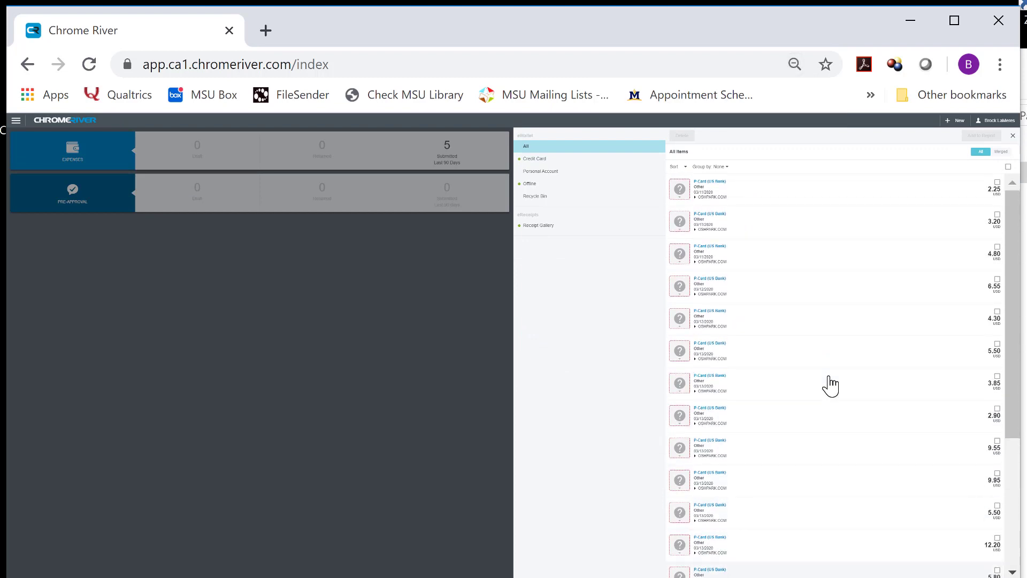
pyautogui.hotkey('ctrl', '-')
pyautogui.scroll(-2, 835, 366)
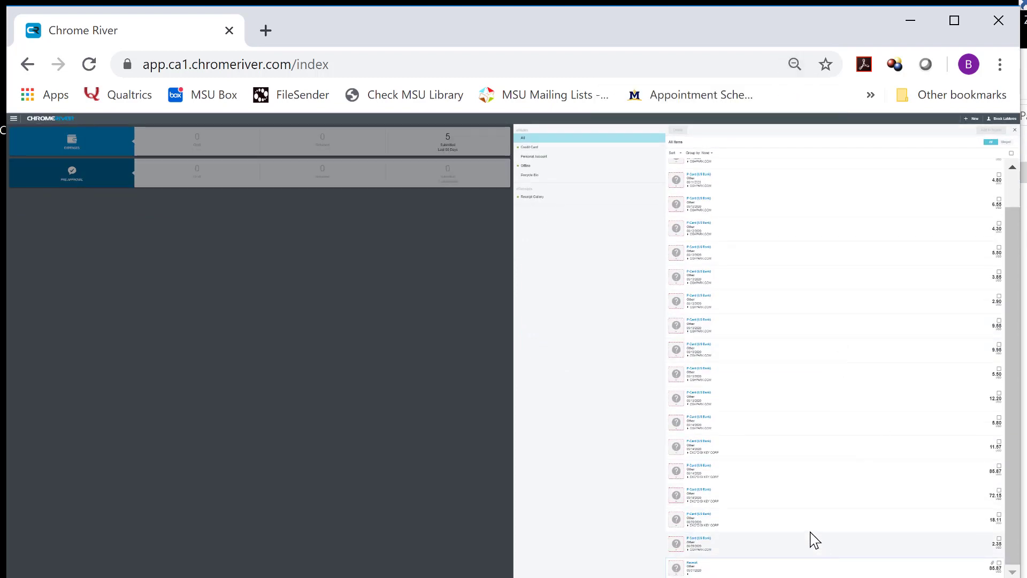
pyautogui.hotkey('ctrl', '+')
pyautogui.hotkey('ctrl', '+')
pyautogui.hotkey('ctrl', '+')
pyautogui.scroll(-10, 813, 506)
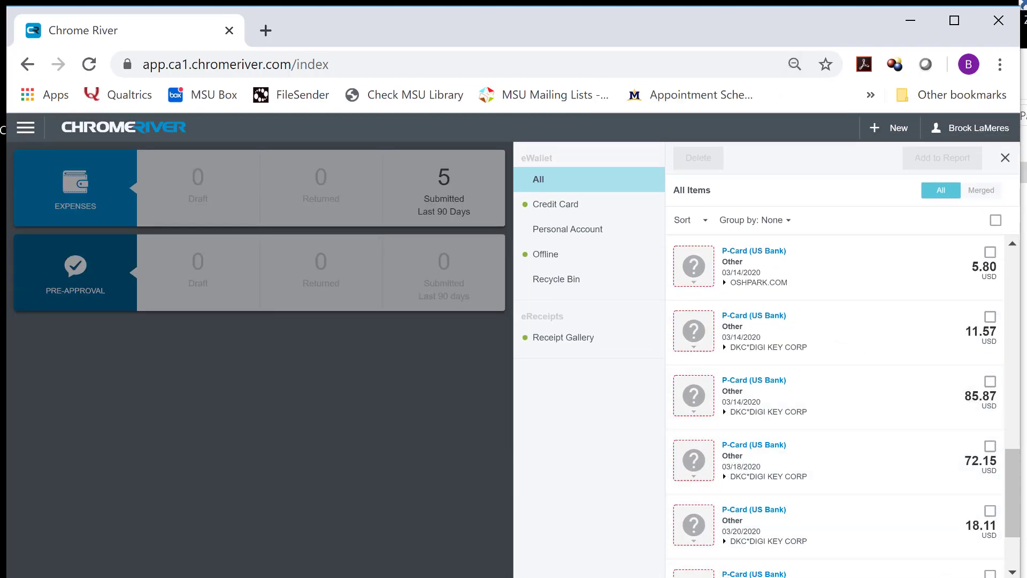
pyautogui.moveTo(1016, 509); pyautogui.dragTo(1018, 556)
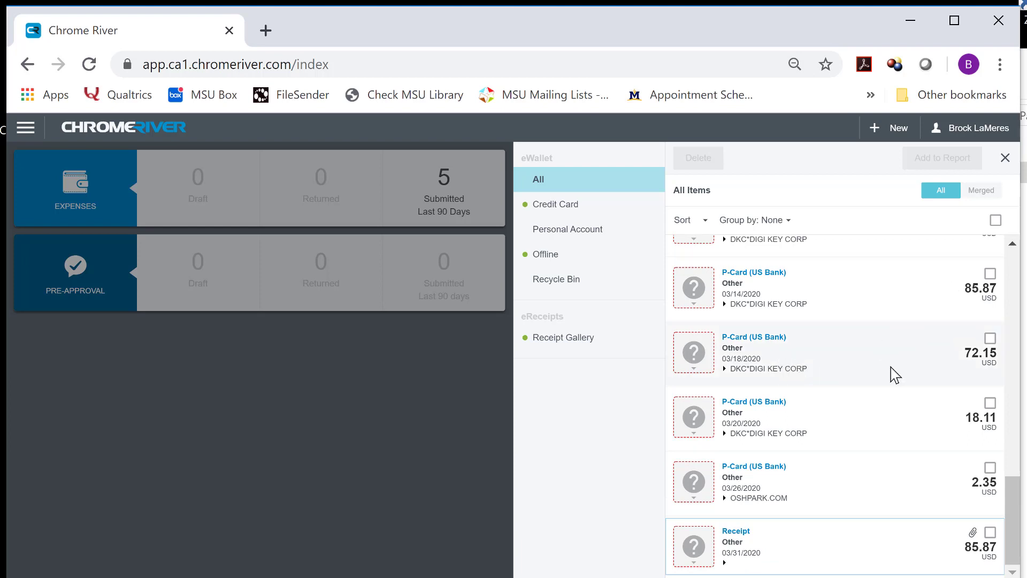
pyautogui.moveTo(711, 555); pyautogui.dragTo(683, 266)
pyautogui.scroll(10, 855, 291)
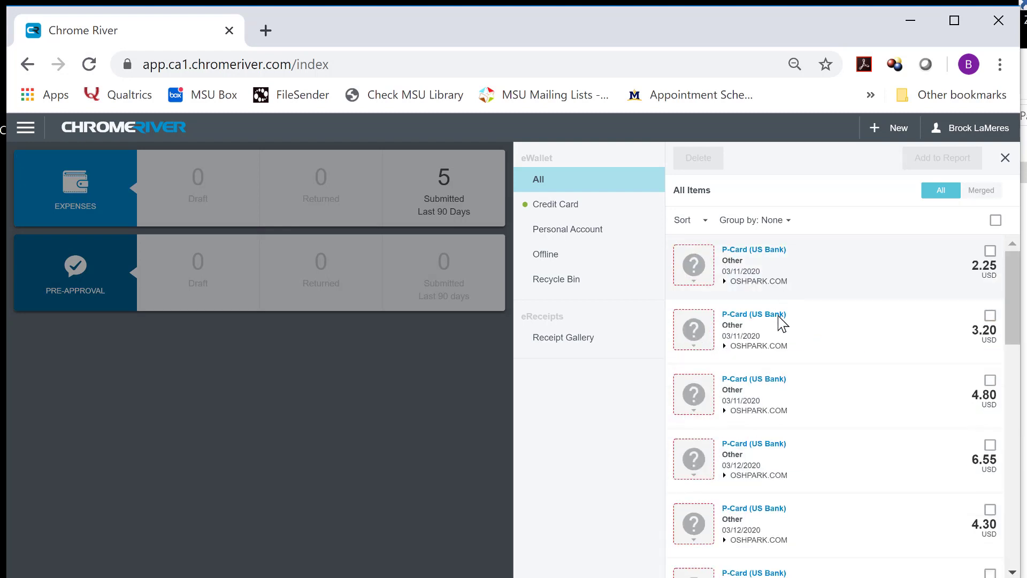
pyautogui.scroll(-3, 911, 448)
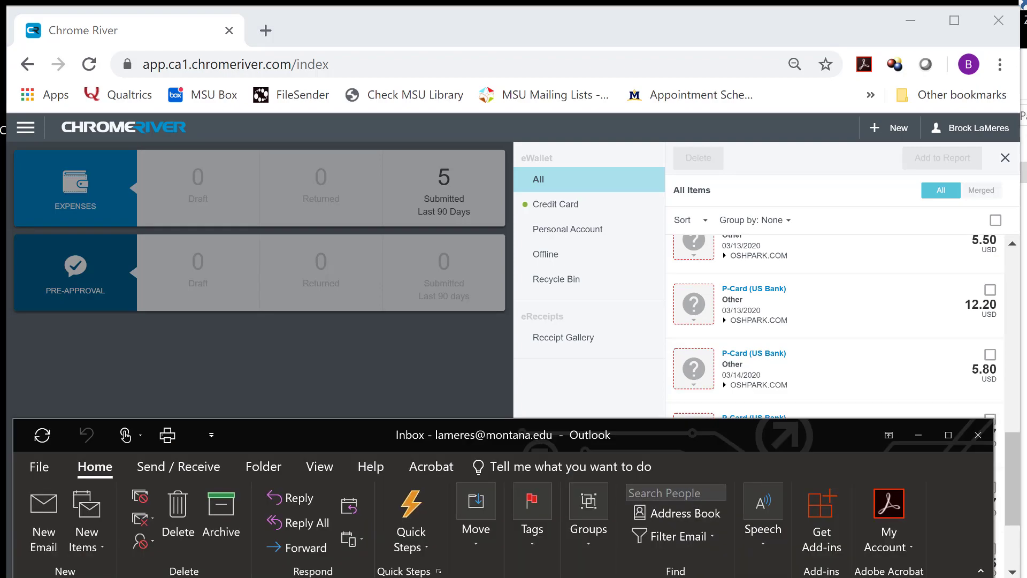
# Email an invoice PDF to Chrome River's receipt address with subject 5.50 and send it
pyautogui.click(46, 530)
pyautogui.hotkey('alt', 'Tab')
pyautogui.click(826, 274)
pyautogui.click(827, 314)
pyautogui.hotkey('ctrl', 'n')
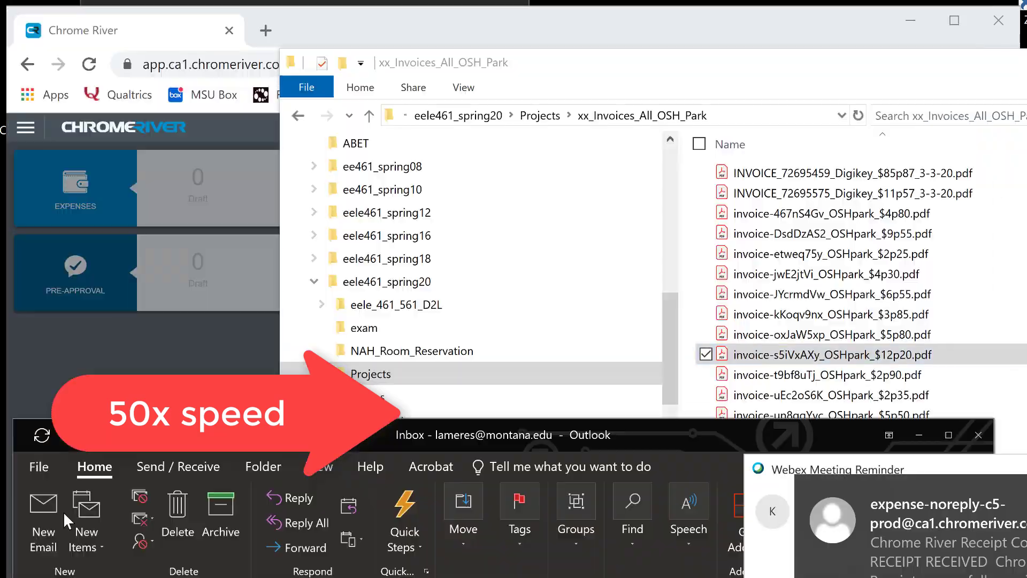
pyautogui.click(53, 219)
# Start the next receipt email with subject 3.20 and attach its matching invoice PDF
pyautogui.hotkey('ctrl', 'n')
pyautogui.write('3.20')
pyautogui.hotkey('alt', 'Tab')
pyautogui.click(826, 469)
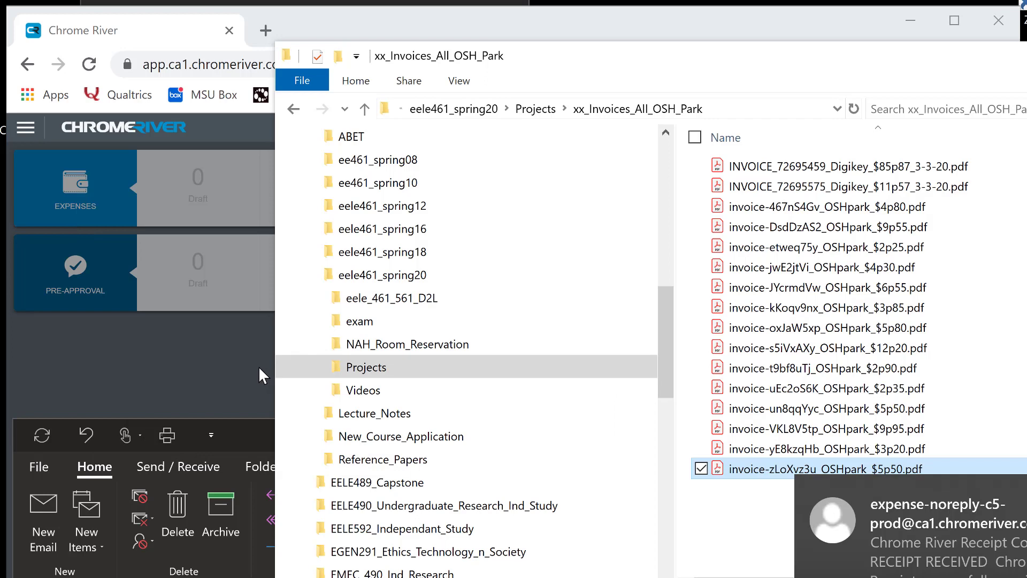
# Check the Outlook inbox for Chrome River receipt confirmations, then return to Chrome River
pyautogui.hotkey('alt', 'Tab')
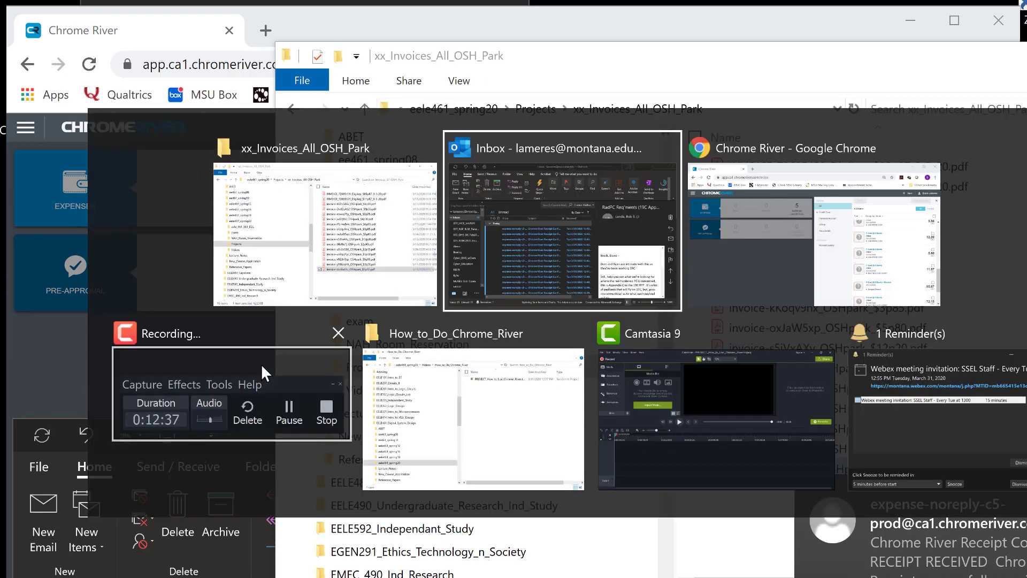
pyautogui.hotkey('alt', 'Tab')
pyautogui.hotkey('alt', 'Tab')
pyautogui.hotkey('alt', 'shift', 'Tab')
pyautogui.hotkey('alt', 'shift', 'Tab')
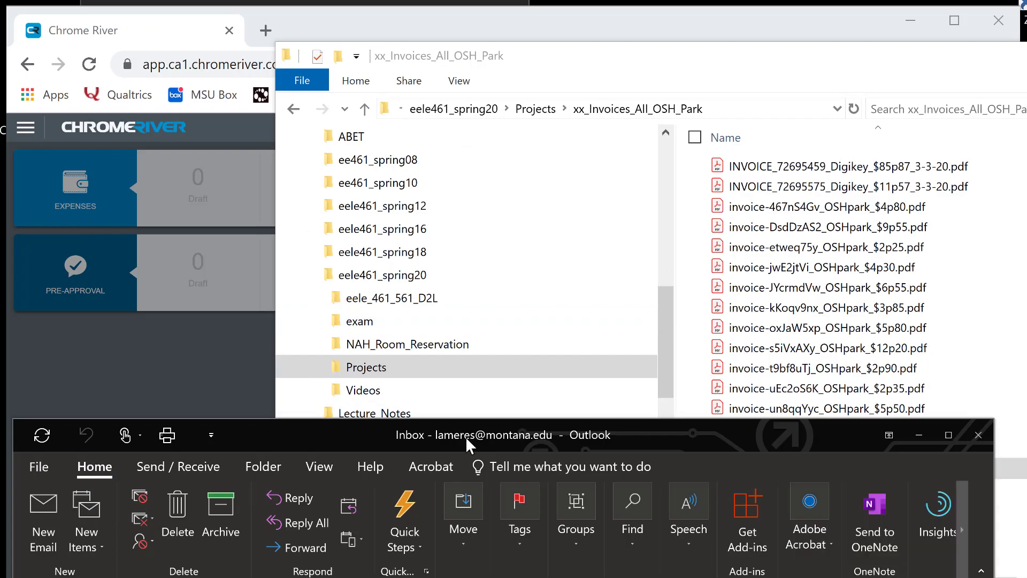
pyautogui.moveTo(466, 437); pyautogui.dragTo(452, 30)
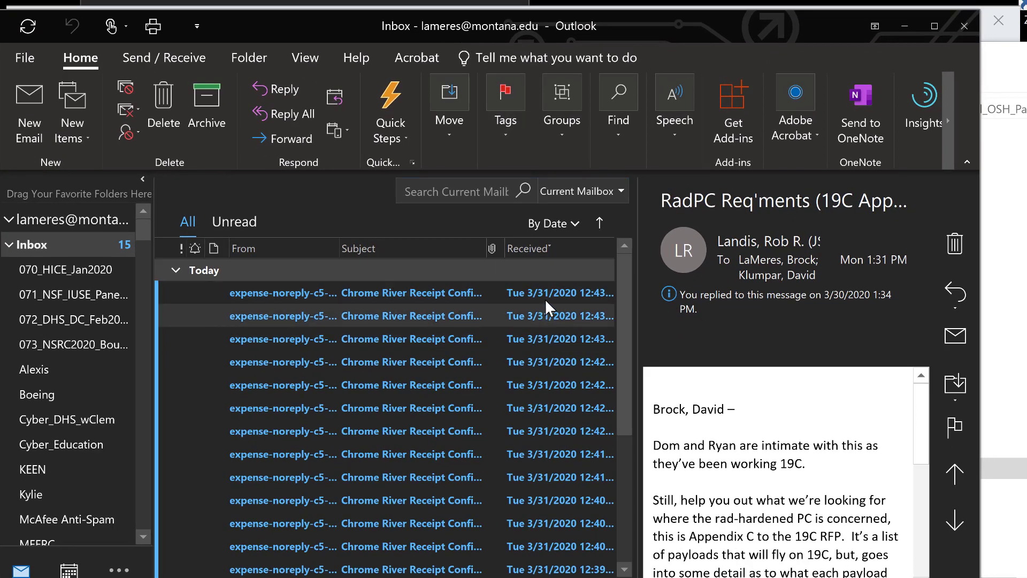
pyautogui.click(506, 294)
pyautogui.hotkey('alt', 'Tab')
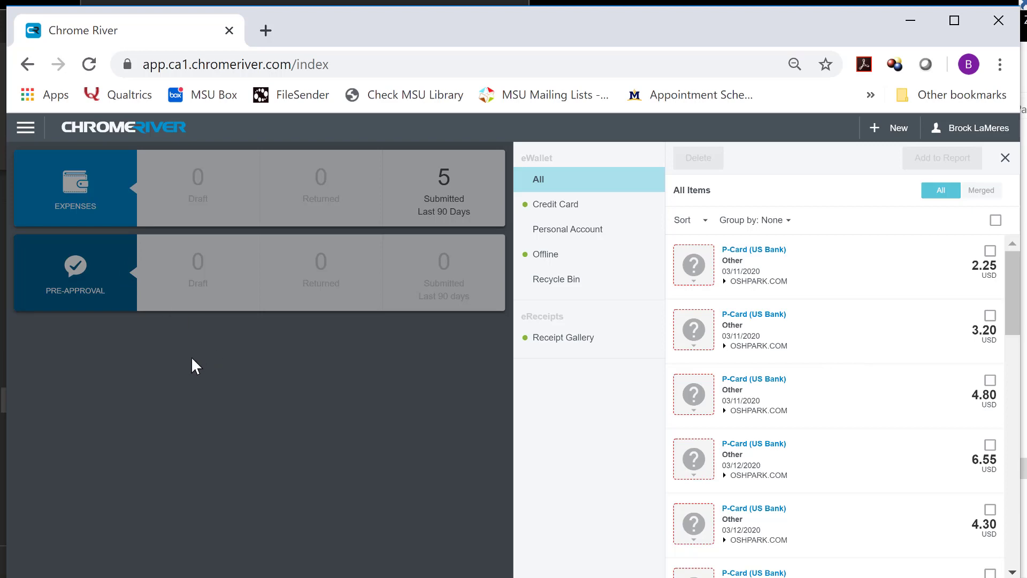
pyautogui.hotkey('alt', 'Tab')
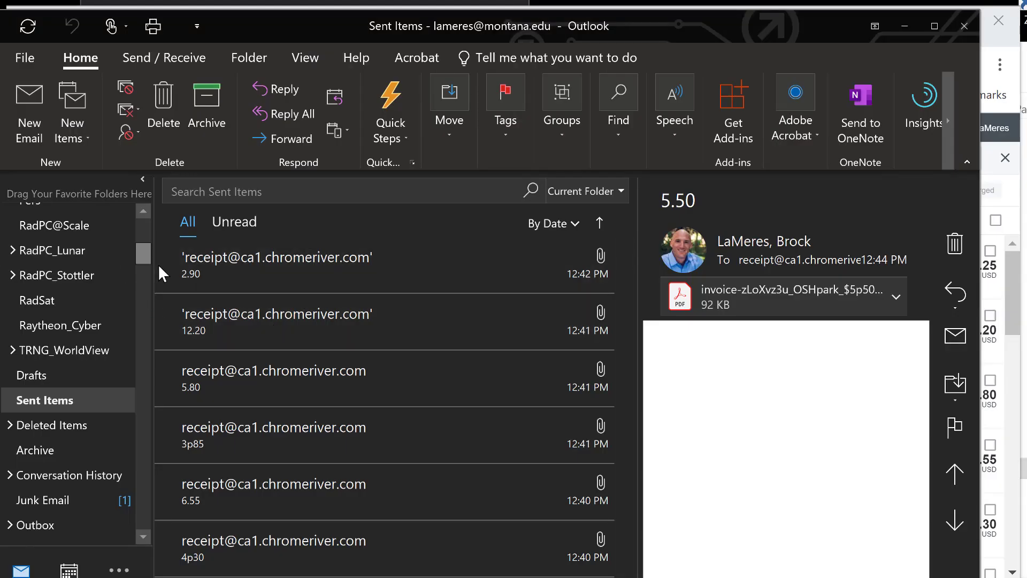
pyautogui.moveTo(140, 252); pyautogui.dragTo(92, 227)
pyautogui.click(63, 242)
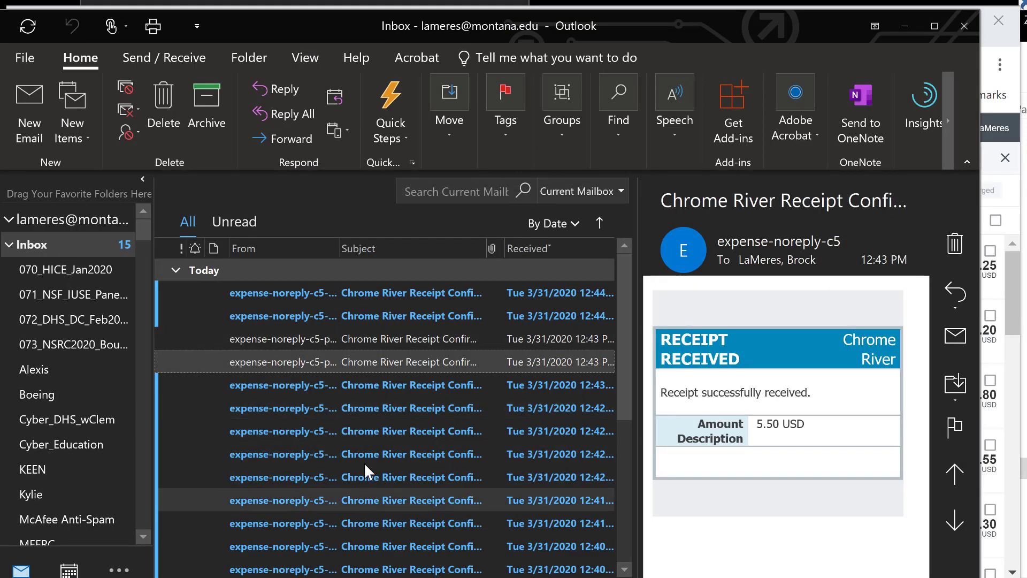
pyautogui.hotkey('alt', 'Tab')
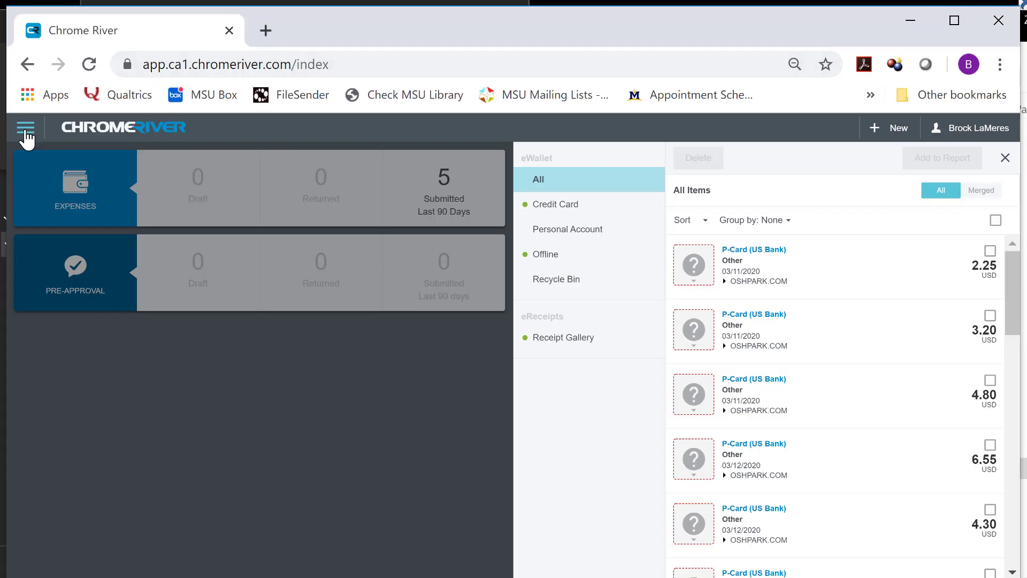
# Open eReceipts and switch the Receipt Gallery to list view showing each receipt's amount
pyautogui.click(25, 131)
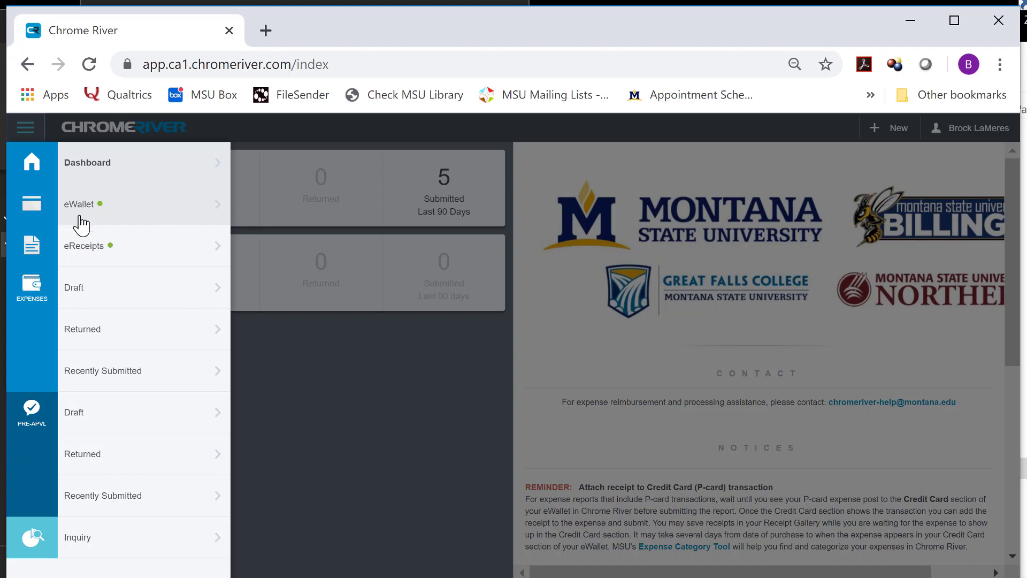
pyautogui.click(78, 246)
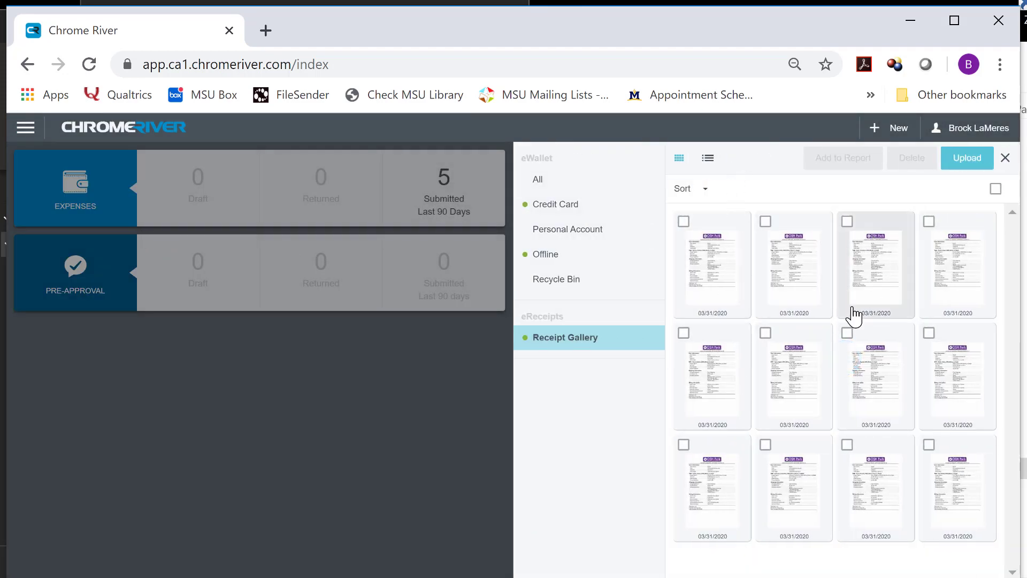
pyautogui.click(709, 163)
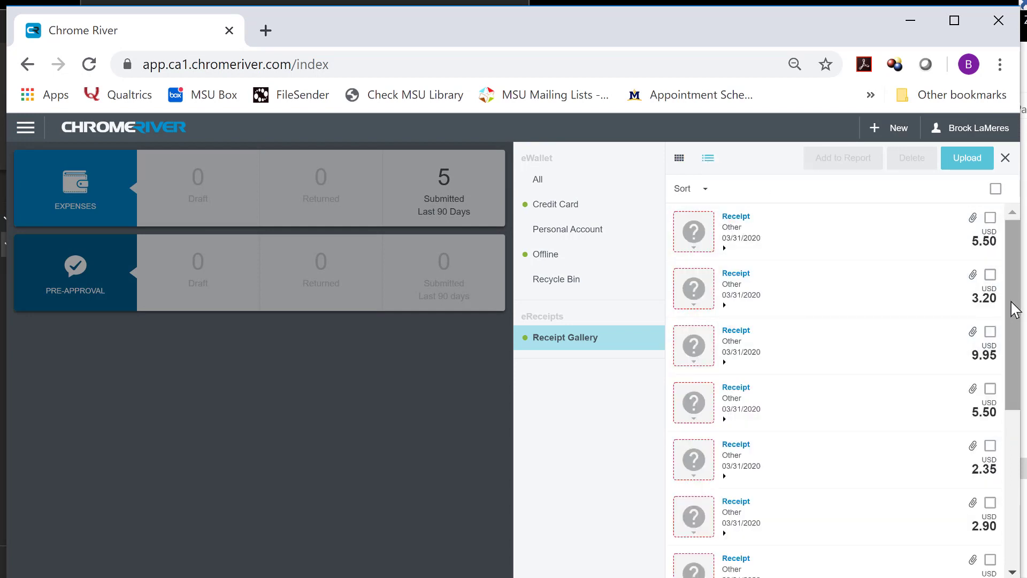
pyautogui.moveTo(1013, 297); pyautogui.dragTo(1009, 482)
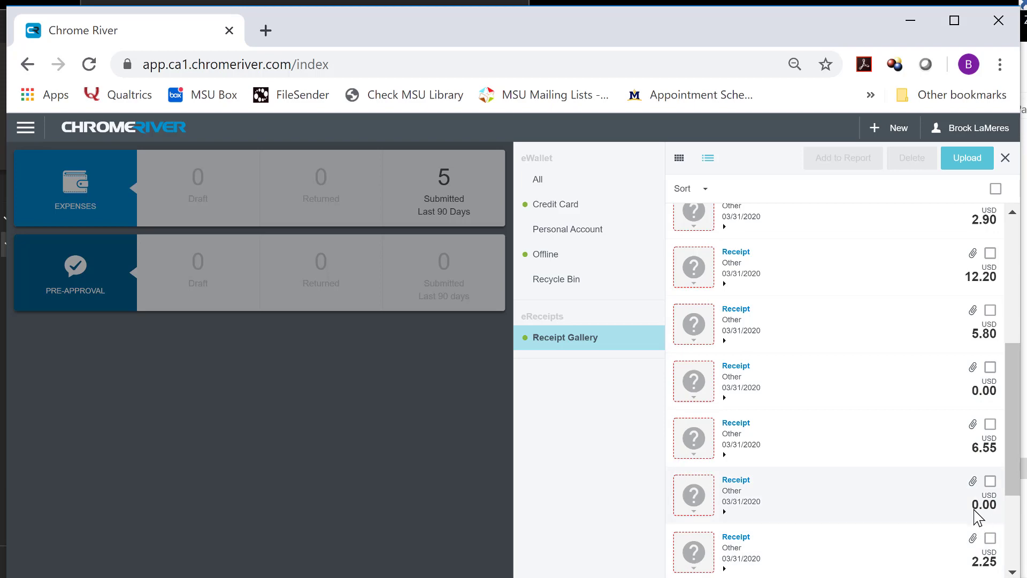
pyautogui.hotkey('alt', 'Tab')
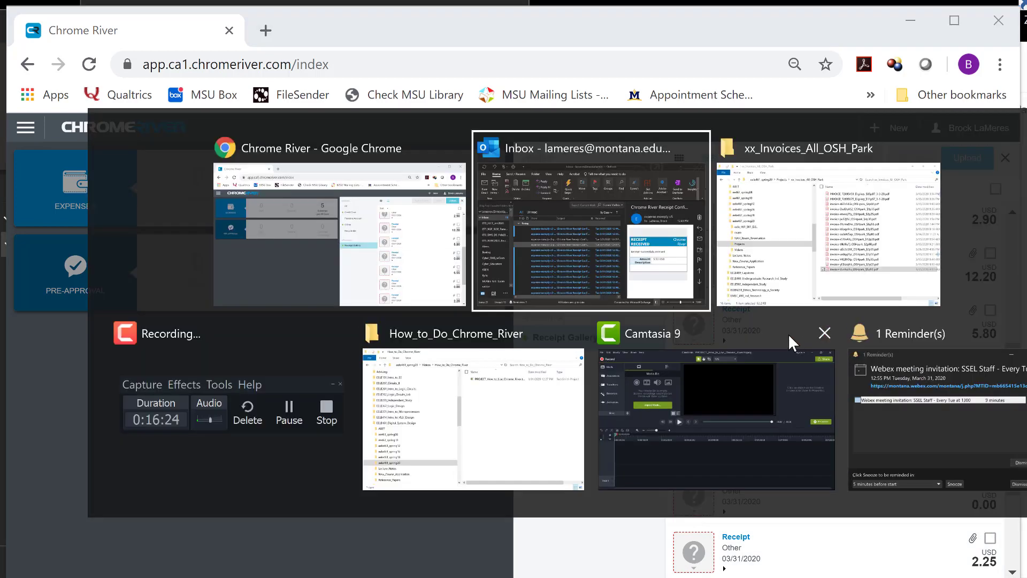
# Browse Sent Items for the receipt e-mails titled 5.50, 3.20, 9.95, 2.35, 12.20, 6.55 and more
pyautogui.scroll(-5, 59, 435)
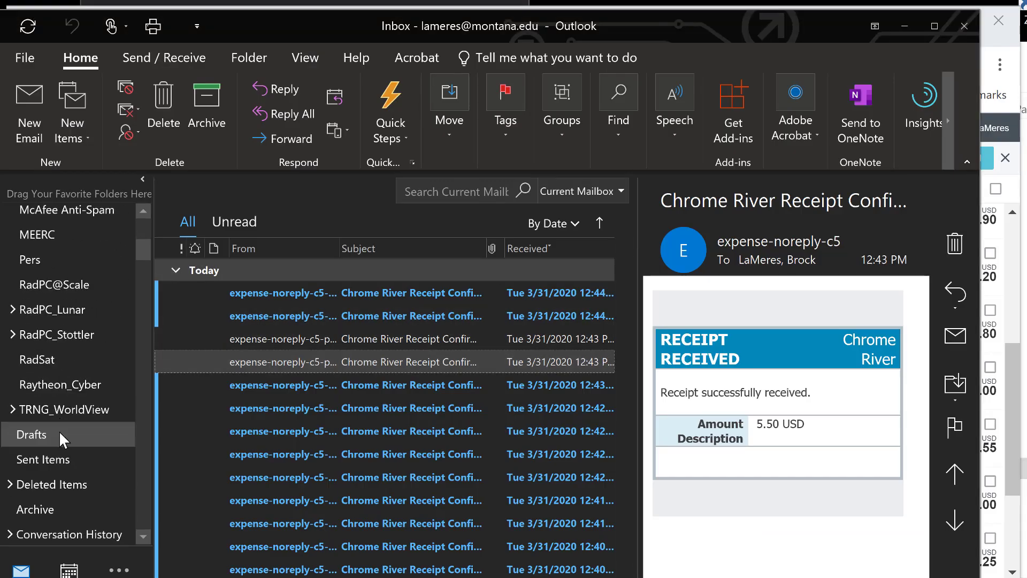
pyautogui.scroll(-2, 41, 348)
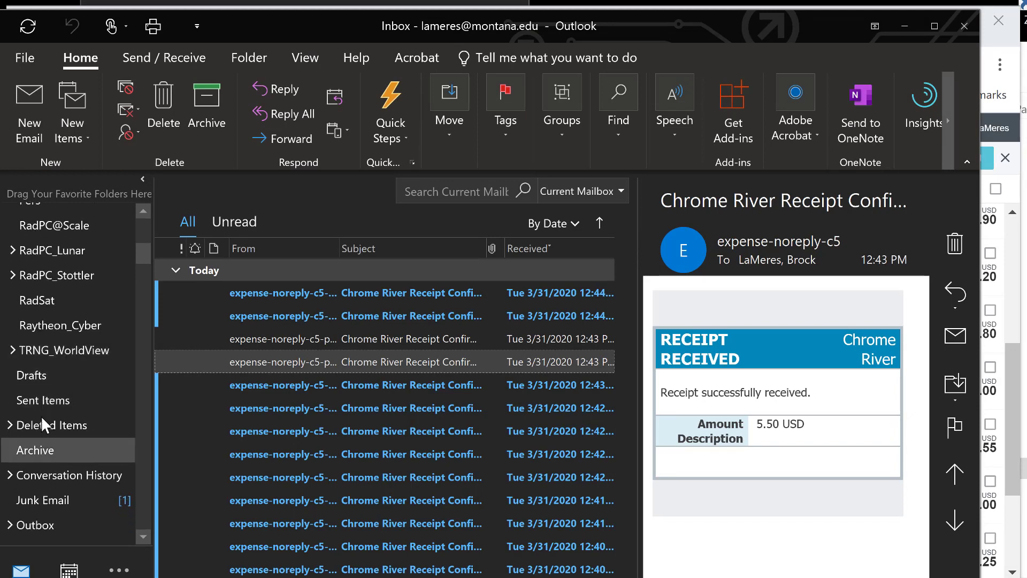
pyautogui.click(40, 405)
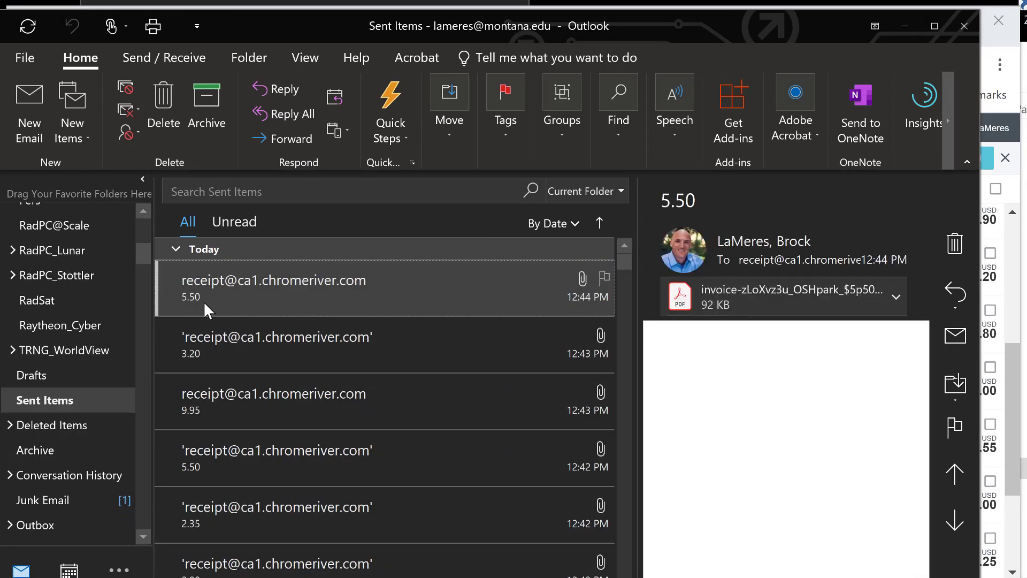
pyautogui.scroll(-2, 213, 383)
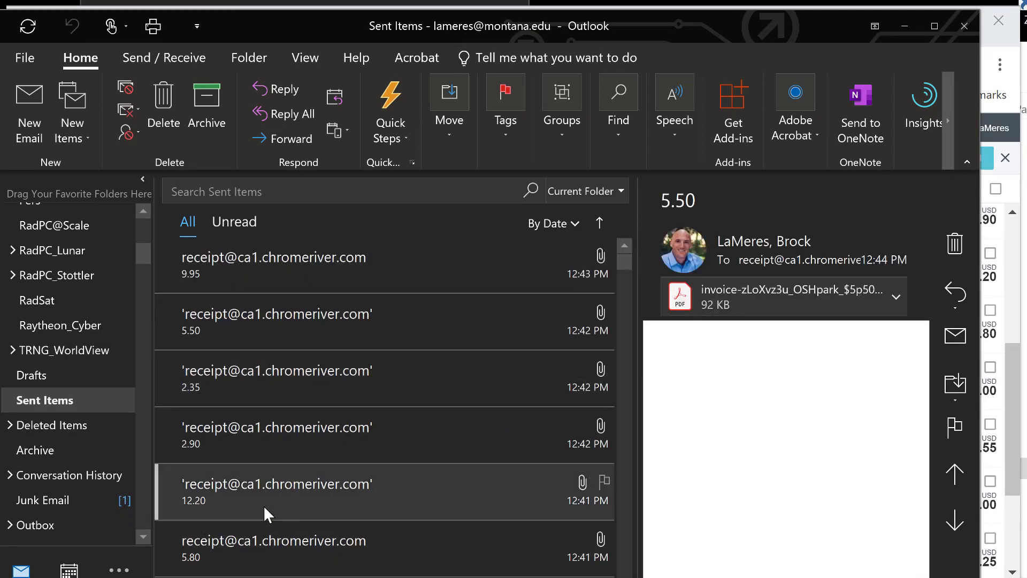
pyautogui.scroll(-1, 364, 343)
pyautogui.scroll(-1, 365, 476)
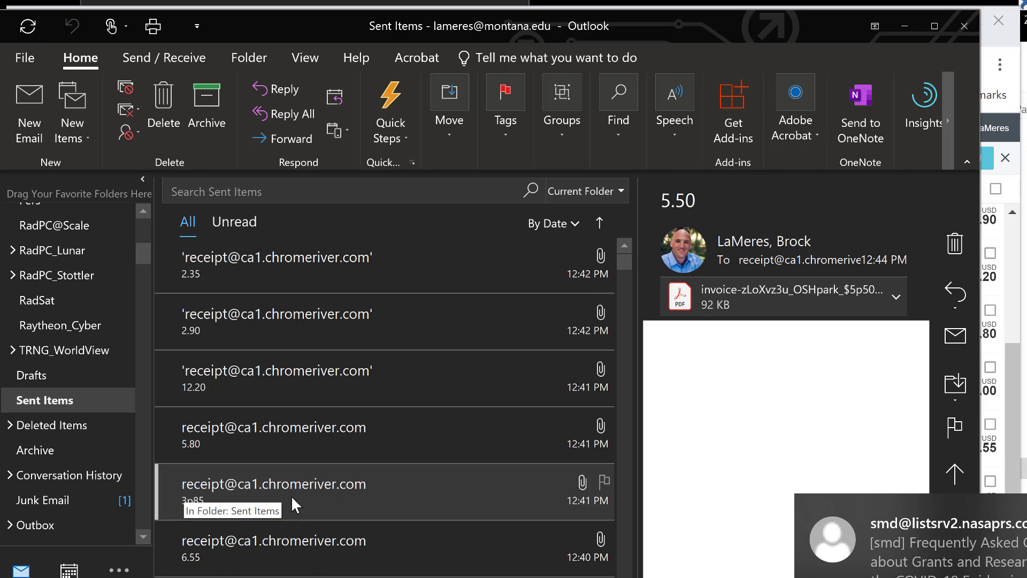
pyautogui.scroll(-1, 292, 469)
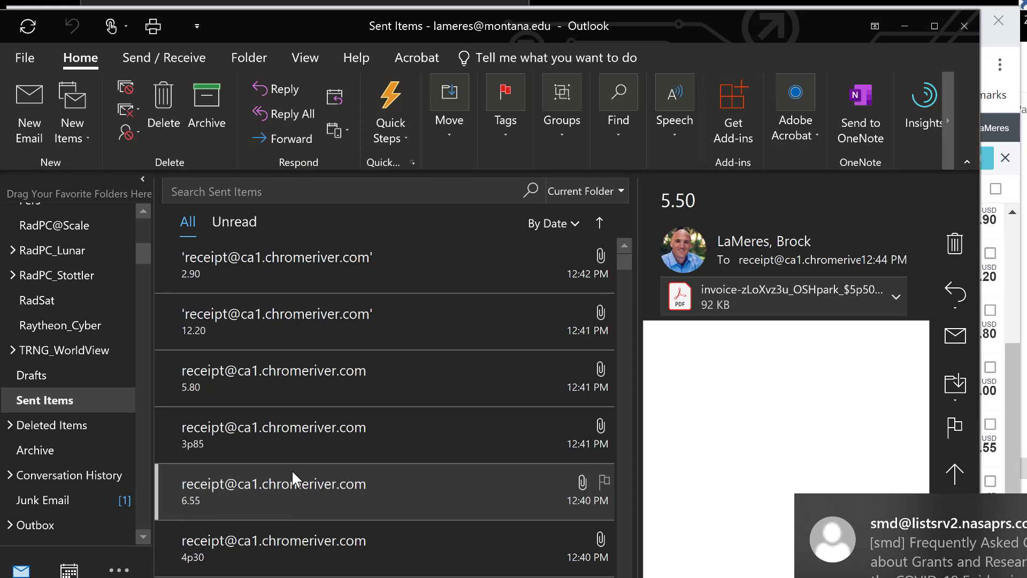
pyautogui.scroll(-1, 292, 469)
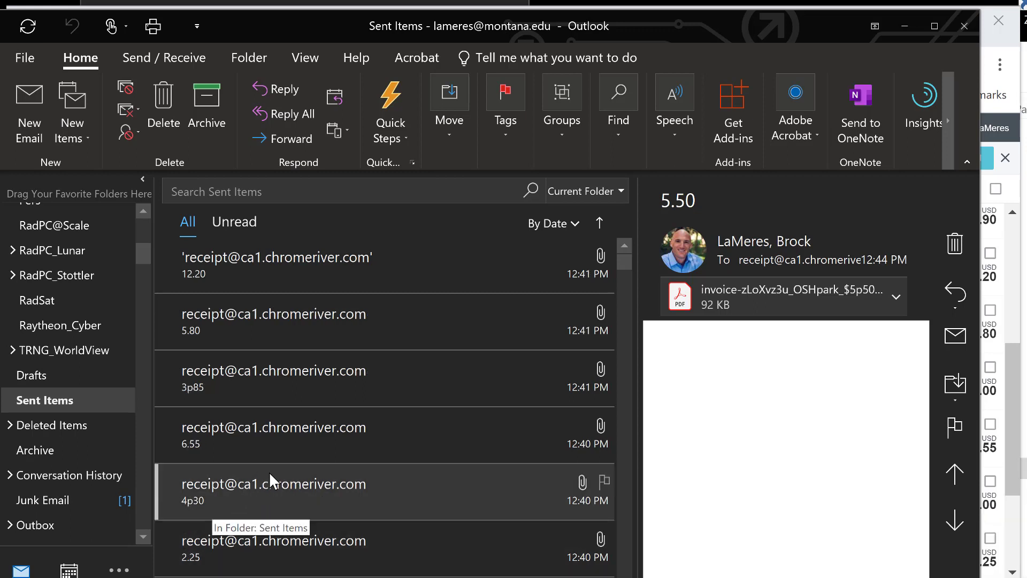
# Select both 0.00 USD receipts in the Receipt Gallery and delete them to the Recycle Bin
pyautogui.hotkey('alt', 'Tab')
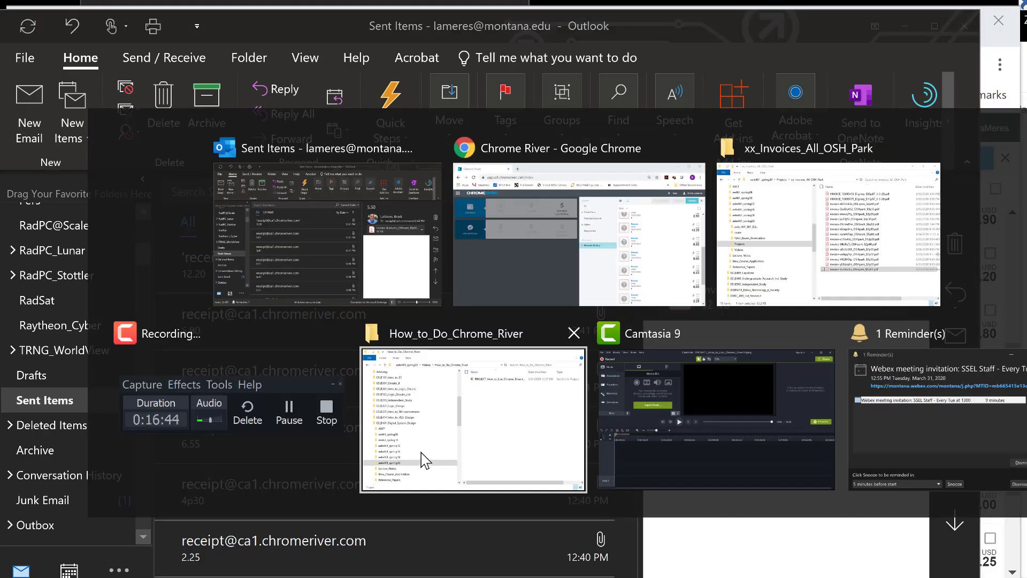
pyautogui.scroll(-2, 933, 309)
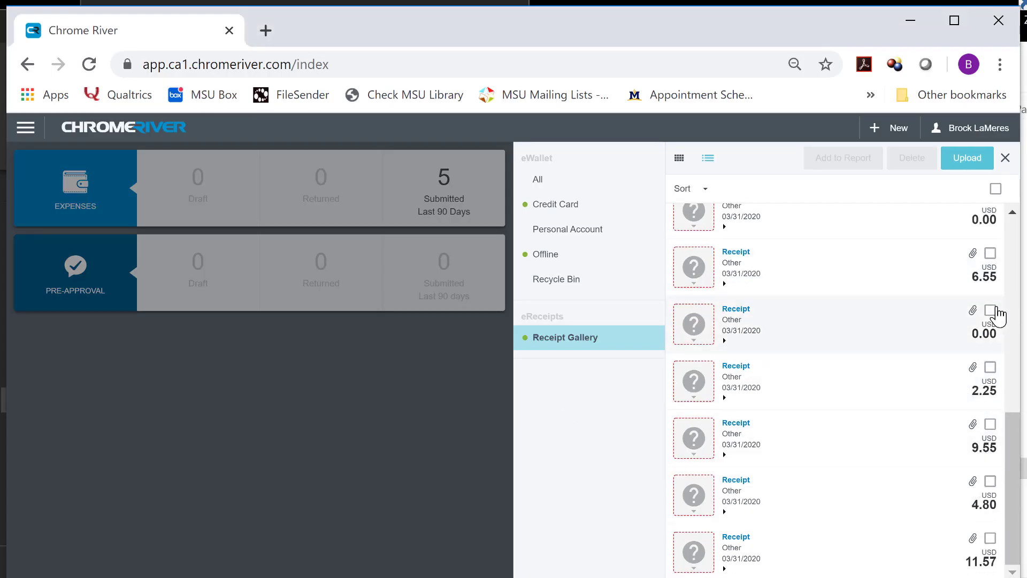
pyautogui.click(990, 310)
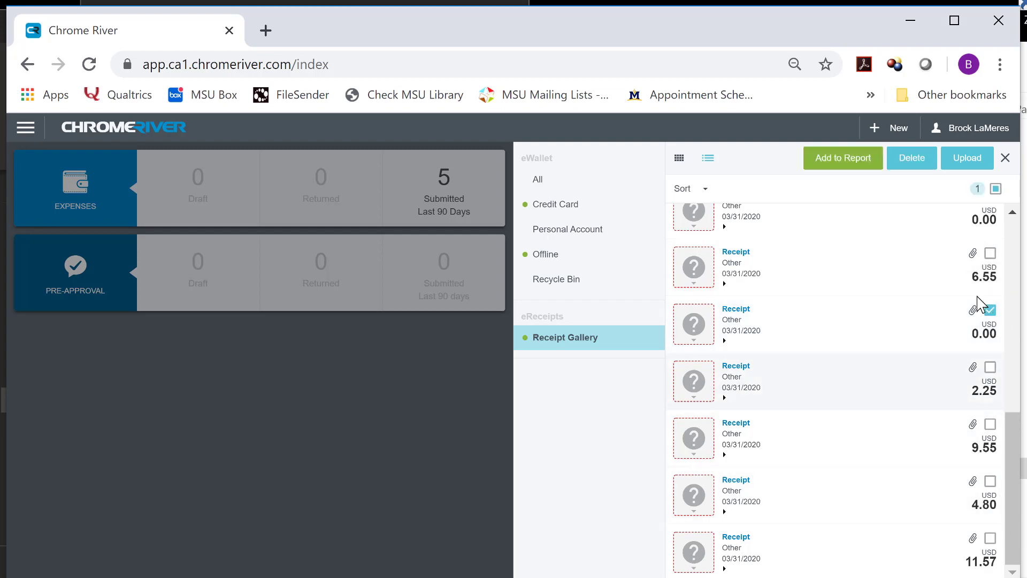
pyautogui.scroll(2, 996, 348)
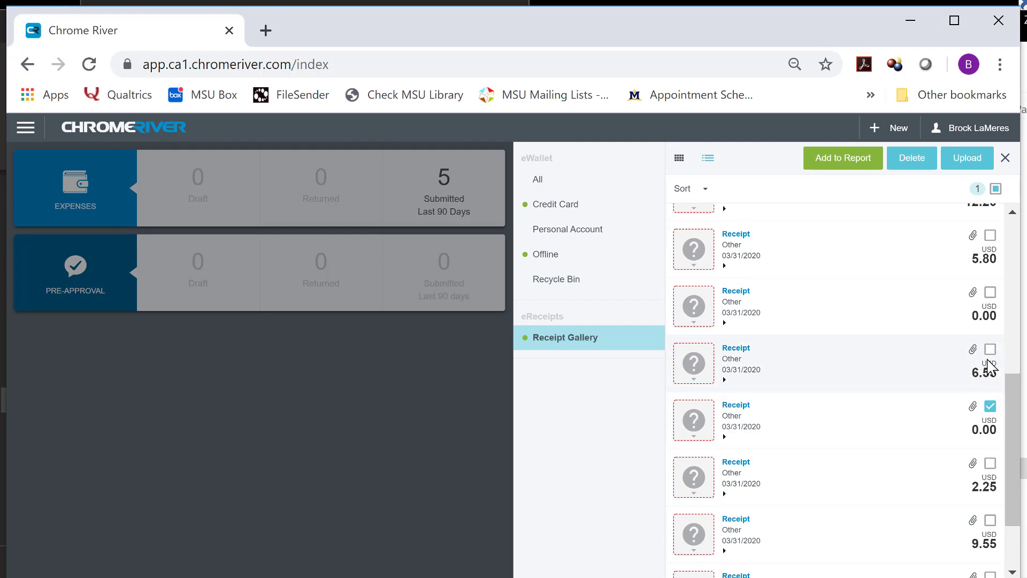
pyautogui.click(991, 294)
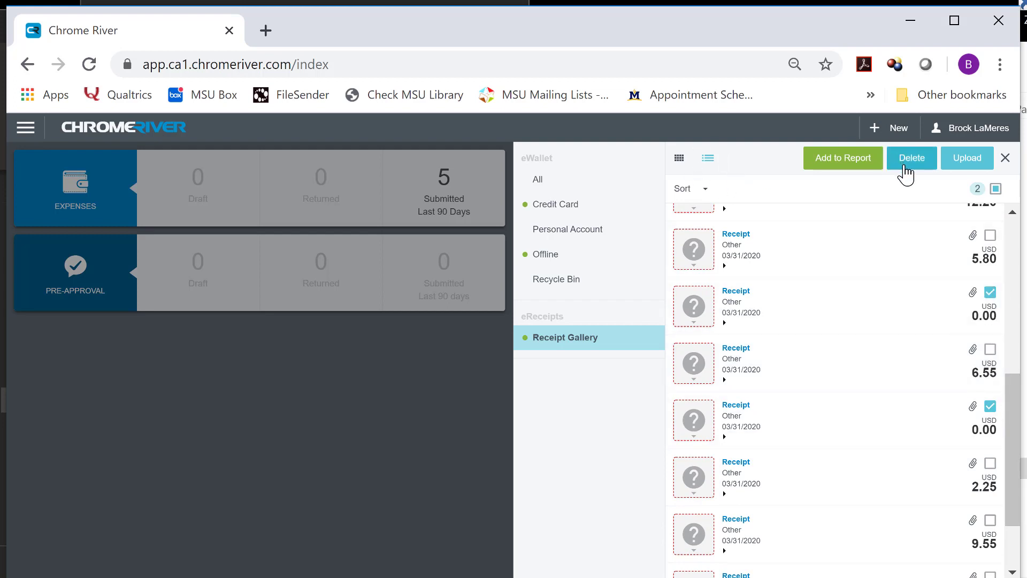
pyautogui.click(919, 161)
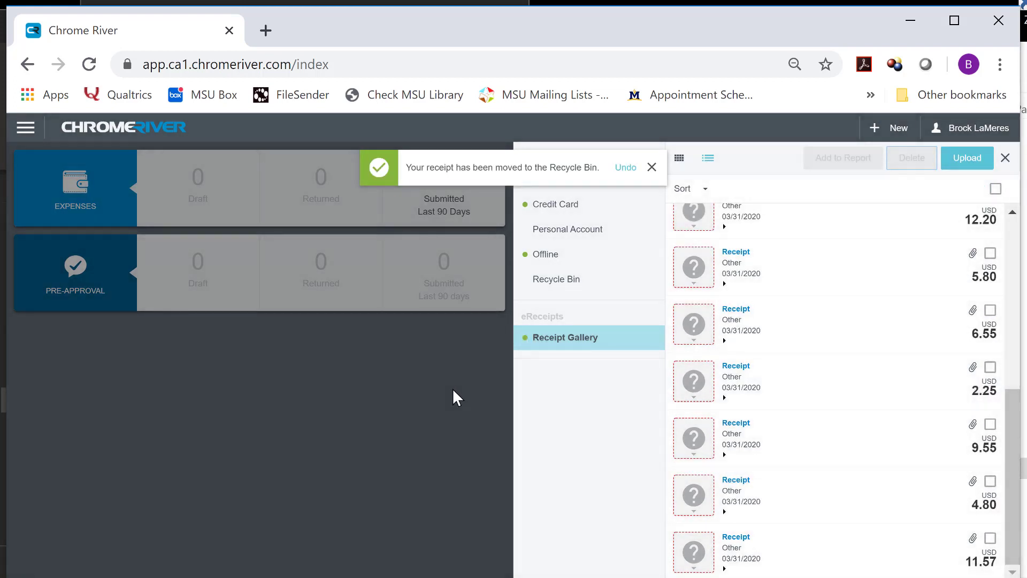
pyautogui.hotkey('alt', 'Tab')
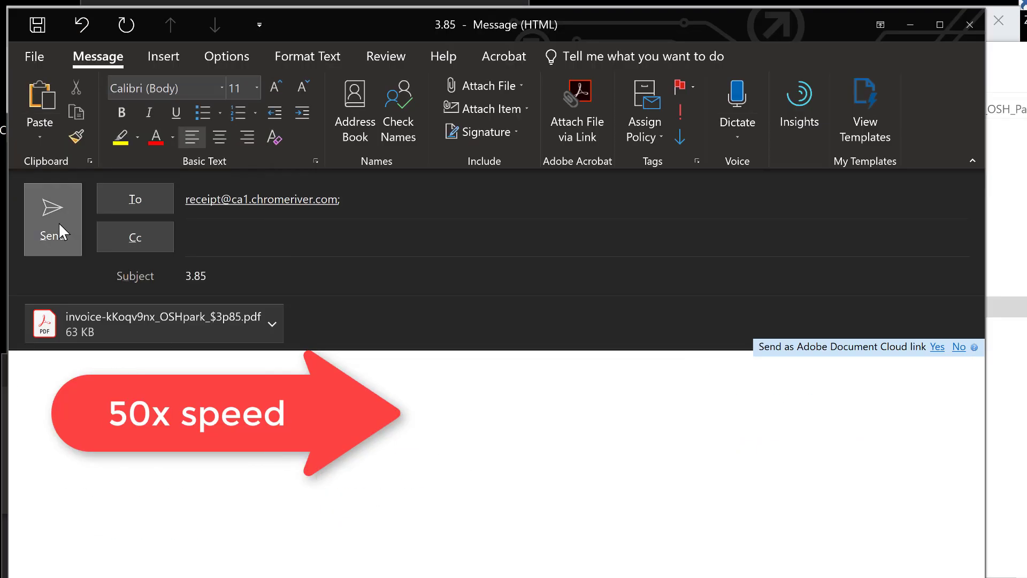
# Switch the Receipt Gallery to list view and check the 03/31/2020 receipt amounts (4.30, 3.85, 5.50, 9.95, 12.20, 11.57)
pyautogui.click(58, 222)
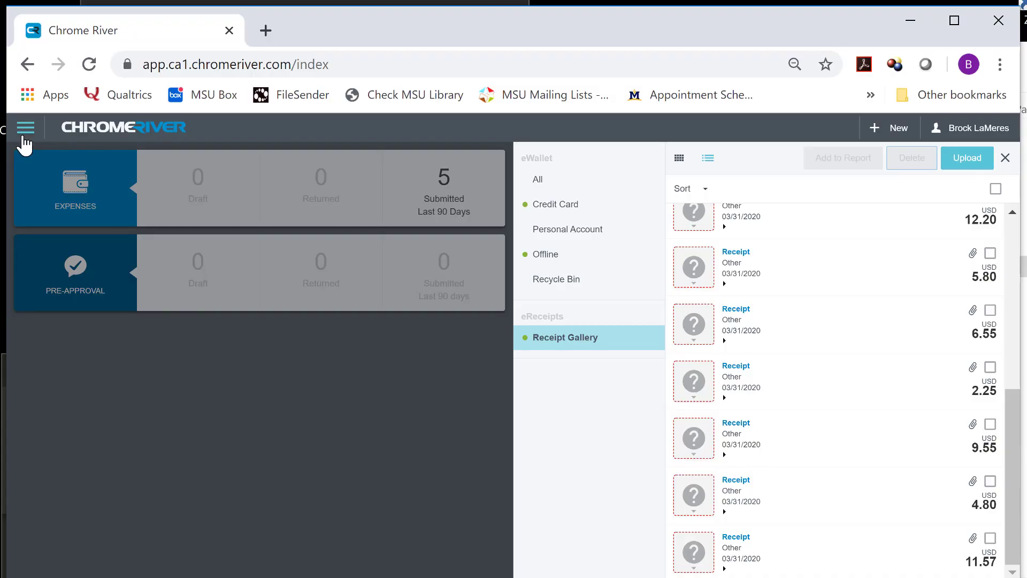
pyautogui.click(24, 134)
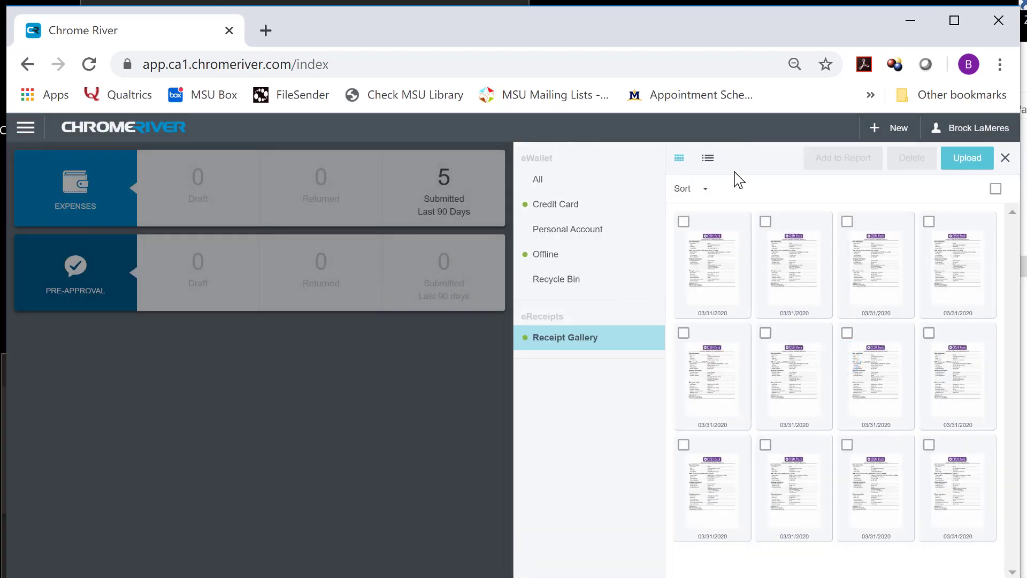
pyautogui.click(710, 161)
pyautogui.scroll(-2, 834, 390)
pyautogui.scroll(-5, 834, 391)
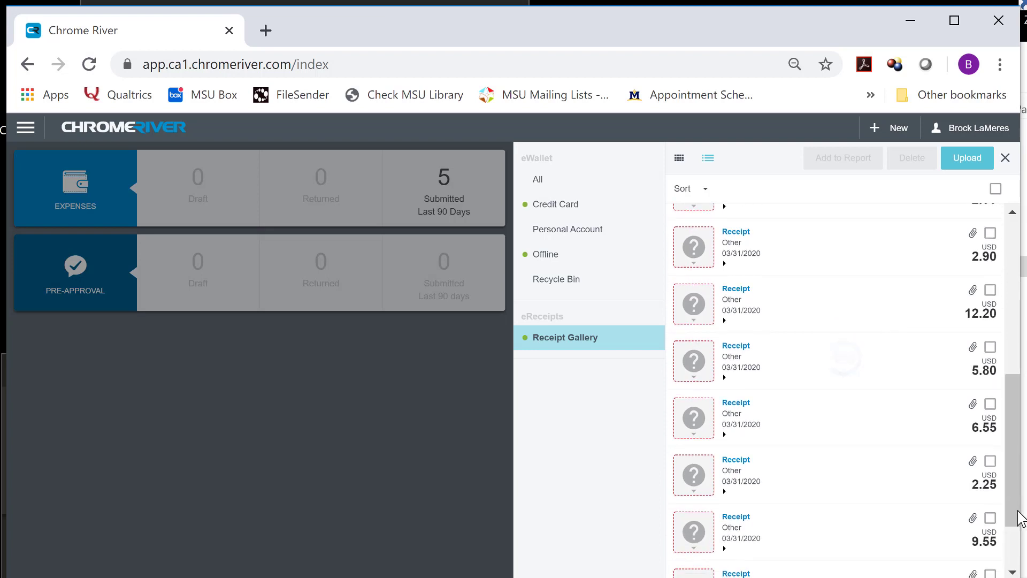
pyautogui.moveTo(1021, 428); pyautogui.dragTo(1021, 490)
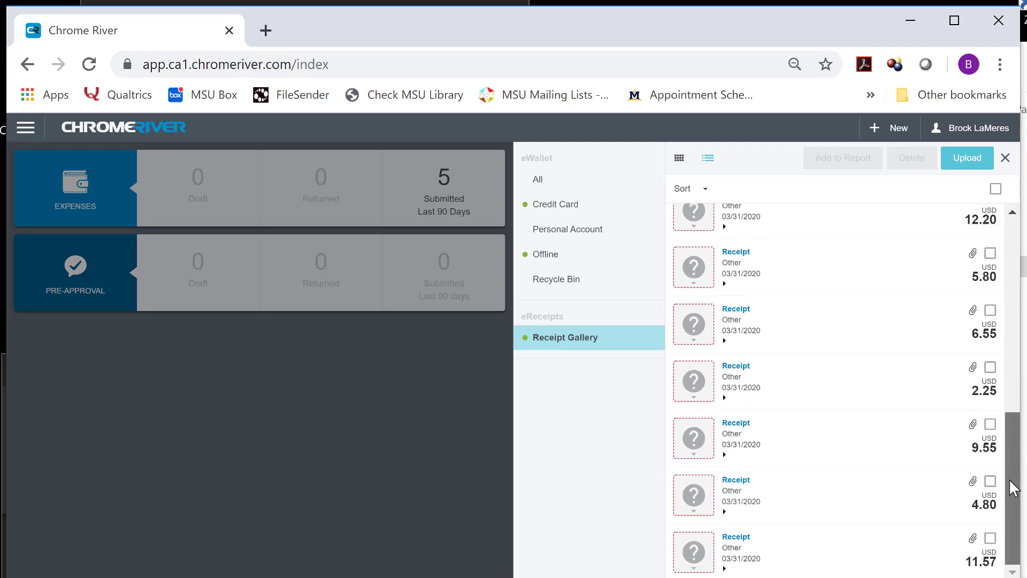
pyautogui.scroll(1, 723, 501)
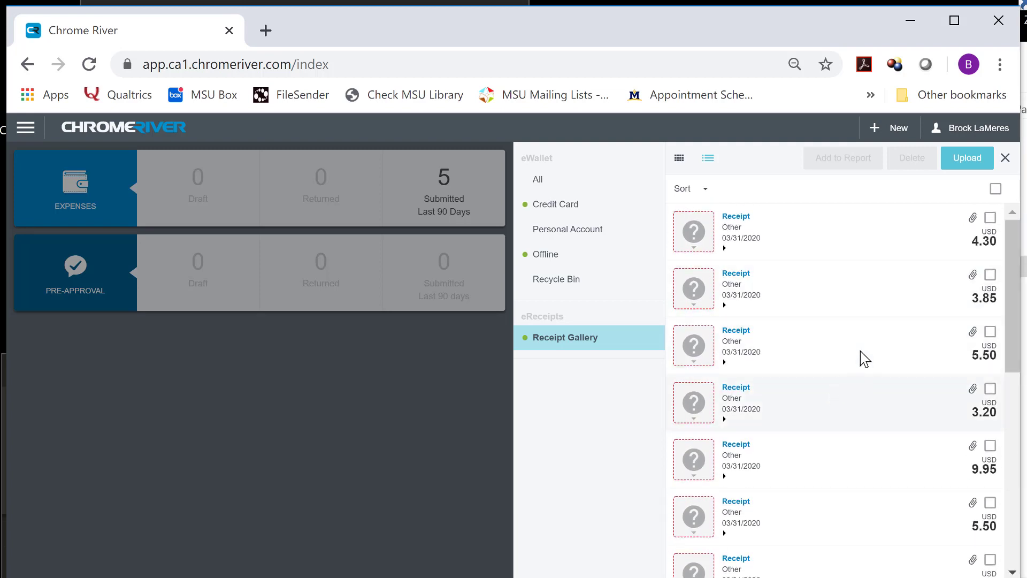
# Open the full eWallet item list from the navigation menu
pyautogui.click(23, 133)
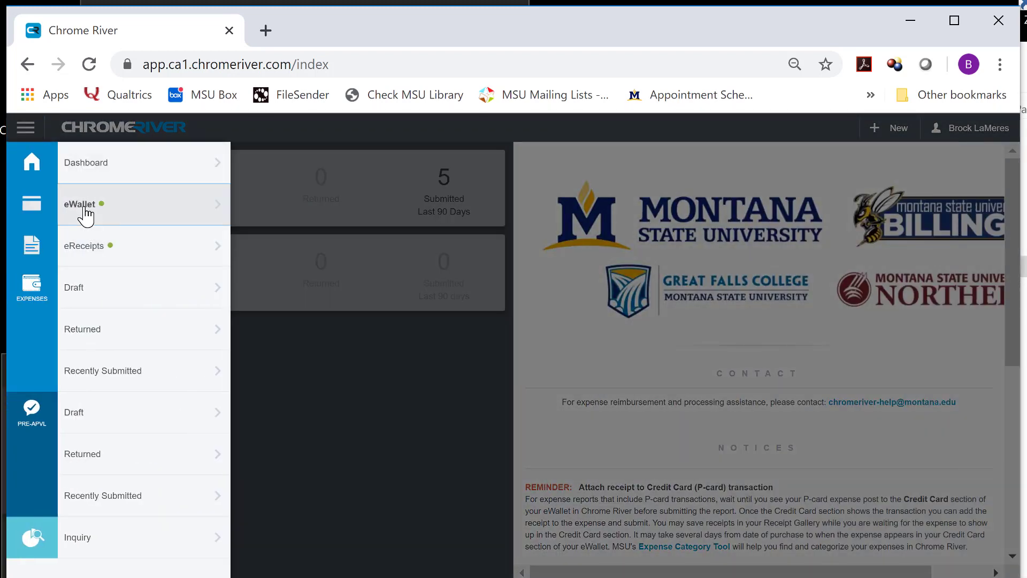
pyautogui.click(84, 210)
pyautogui.scroll(-15, 837, 450)
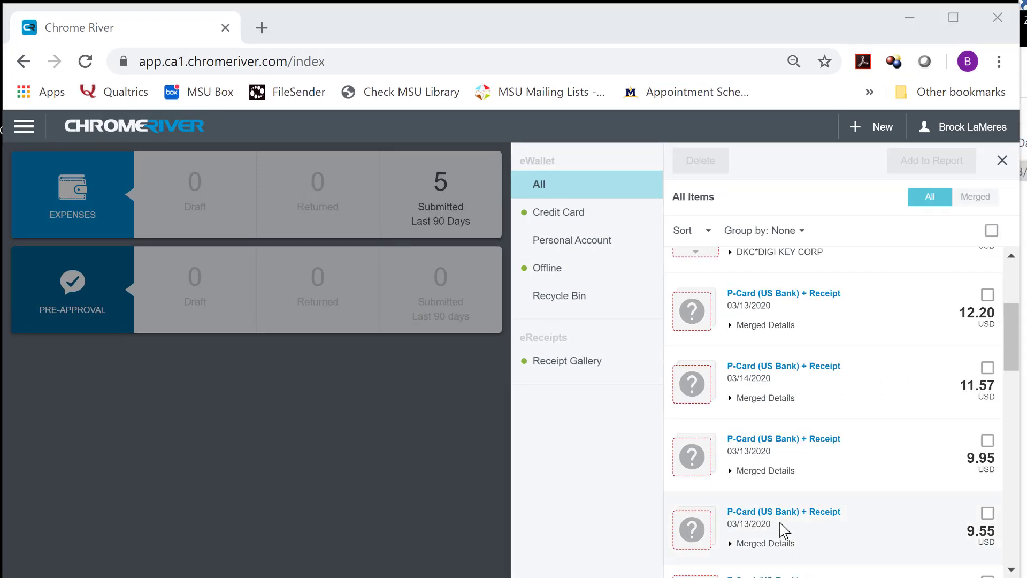
pyautogui.scroll(-12, 783, 530)
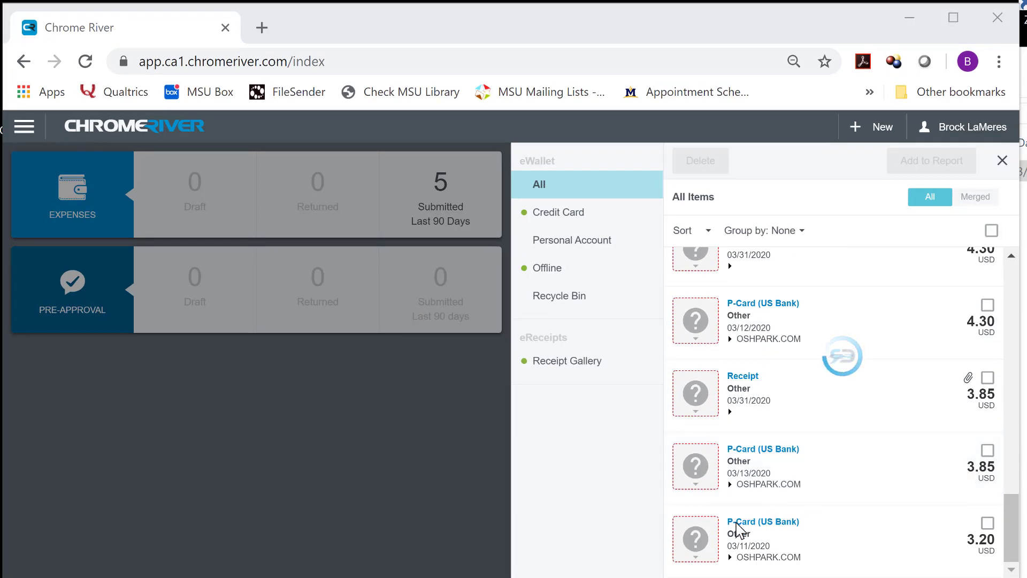
# Merge an uploaded receipt into its matching P-Card (US Bank) charge
pyautogui.moveTo(718, 394); pyautogui.dragTo(687, 382)
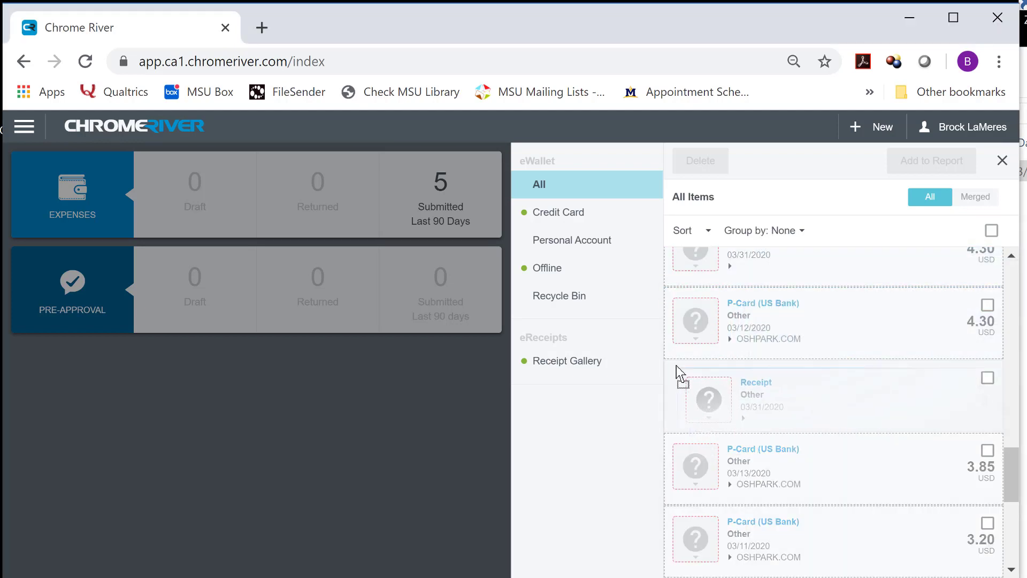
pyautogui.hotkey('ctrl', '-')
pyautogui.hotkey('ctrl', '-')
pyautogui.hotkey('ctrl', '-')
pyautogui.hotkey('ctrl', '-')
pyautogui.hotkey('ctrl', '-')
pyautogui.hotkey('ctrl', '-')
pyautogui.hotkey('ctrl', '-')
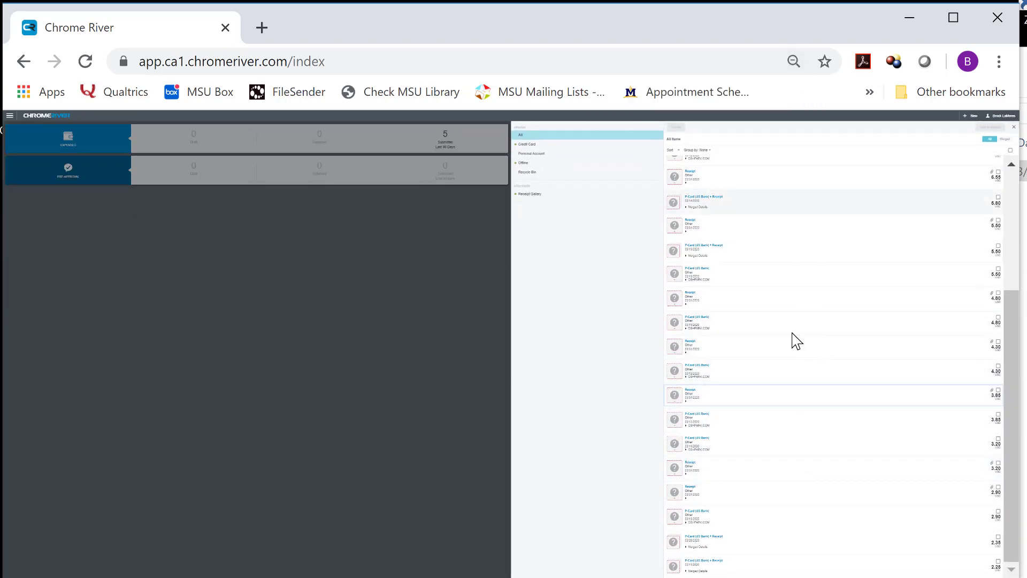
pyautogui.hotkey('ctrl', '+')
pyautogui.hotkey('ctrl', '+')
pyautogui.hotkey('ctrl', '+')
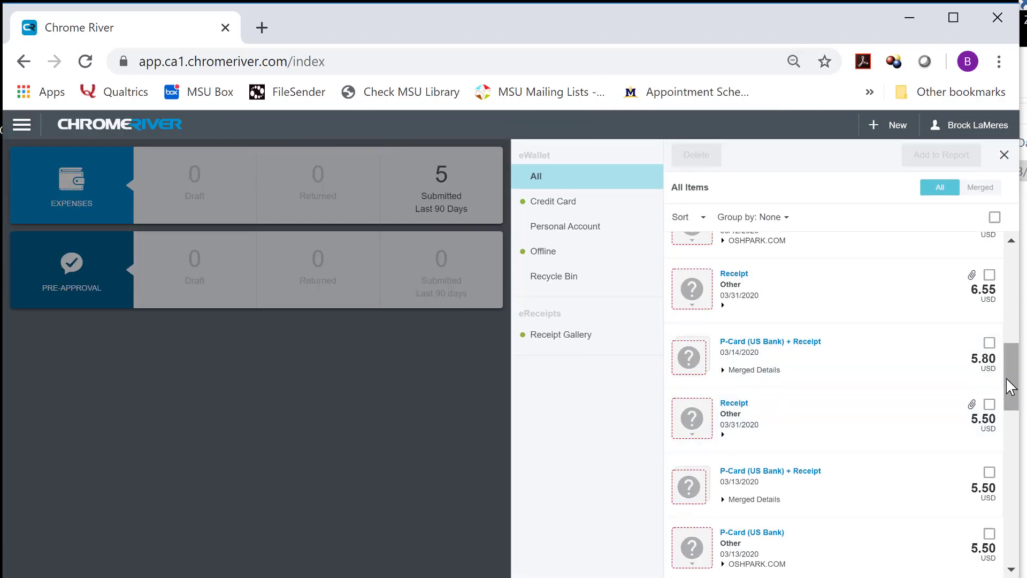
pyautogui.moveTo(1010, 386); pyautogui.dragTo(1010, 293)
# Sort the eWallet items by Amount Spent, highest first
pyautogui.click(704, 218)
pyautogui.click(722, 301)
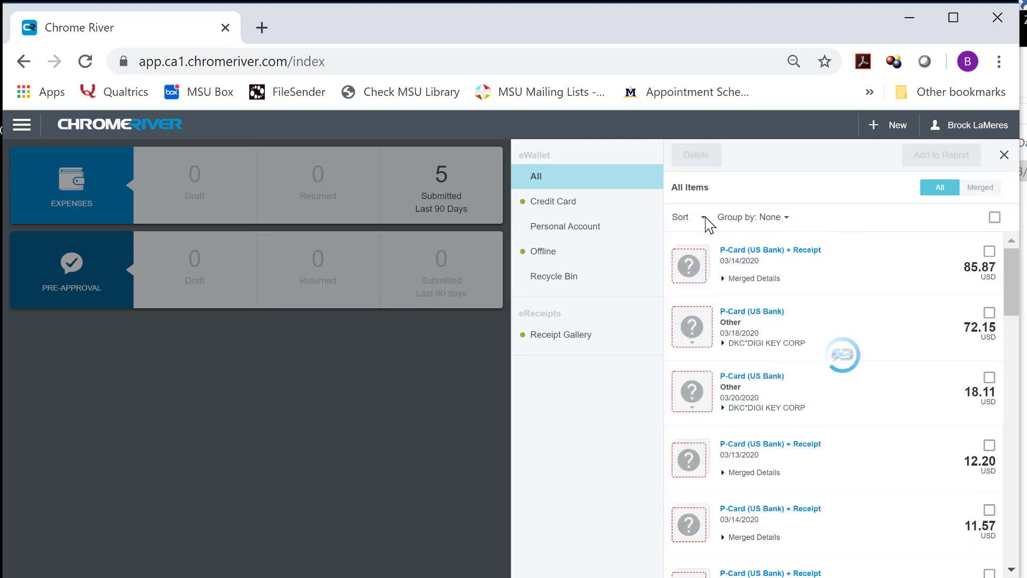
pyautogui.click(704, 219)
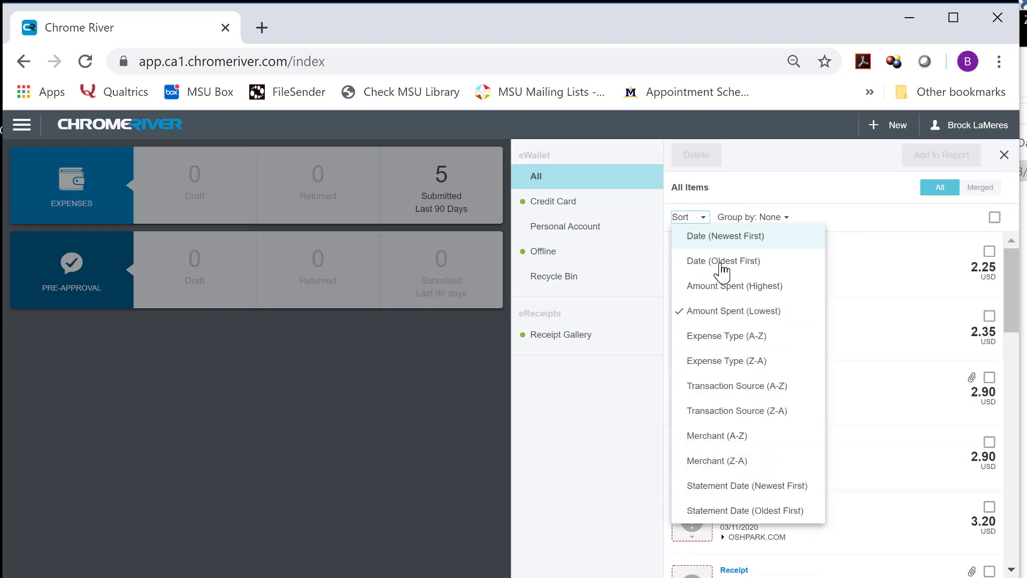
pyautogui.click(728, 294)
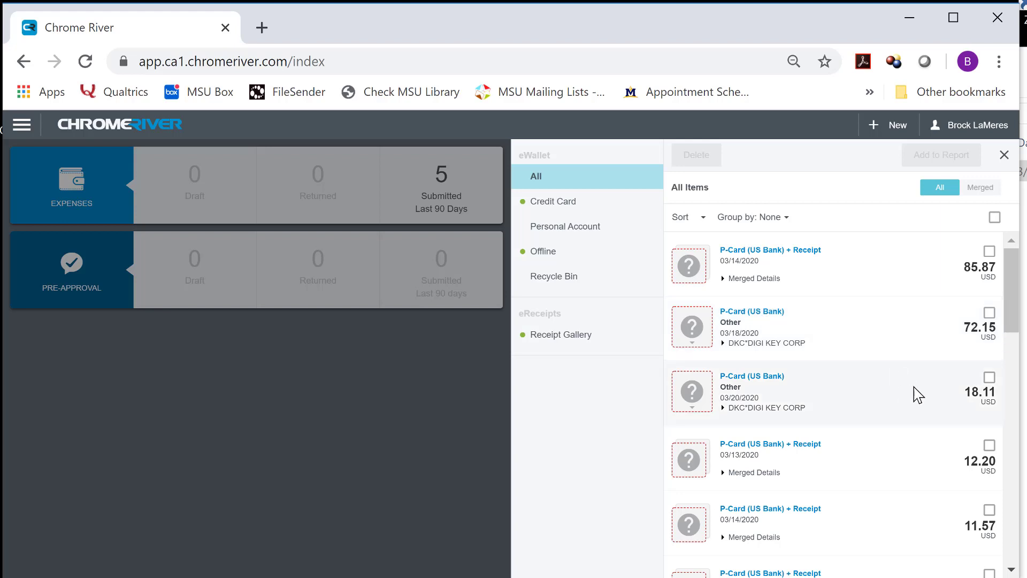
# Merge the 6.55 receipt into the 6.55 OSHPARK charge and review the merged pairs
pyautogui.scroll(-4, 914, 387)
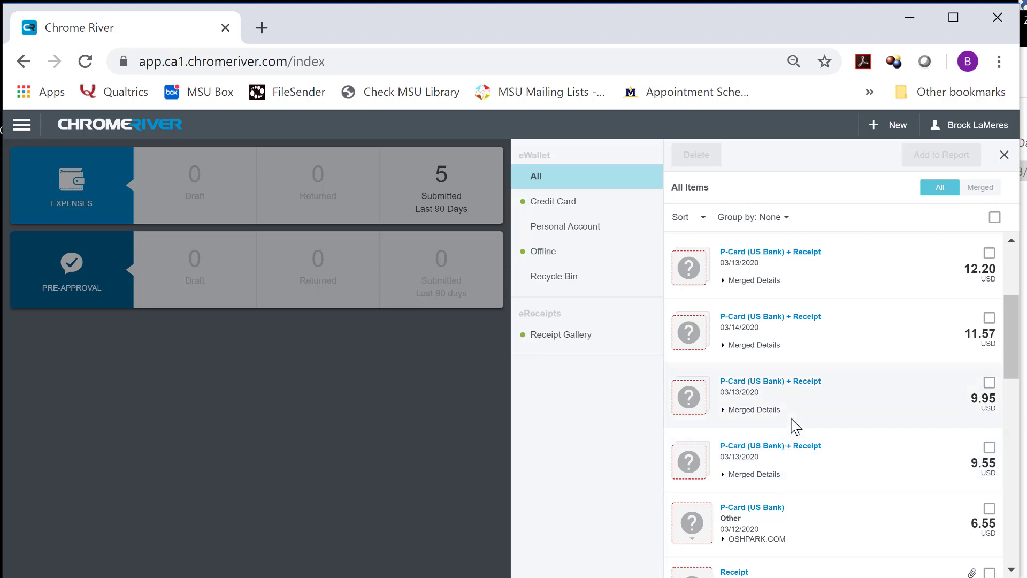
pyautogui.scroll(-2, 843, 435)
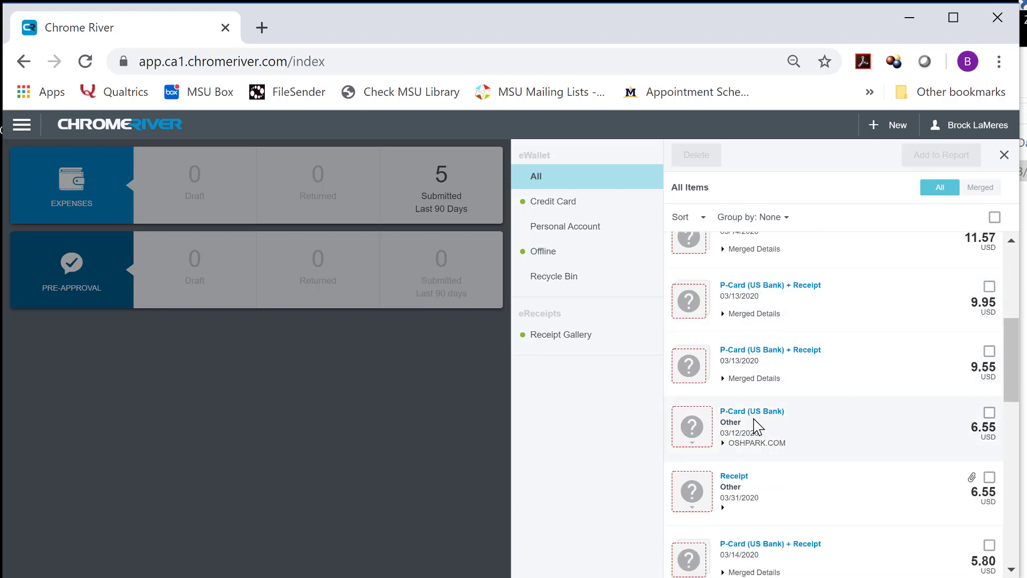
pyautogui.scroll(-2, 807, 418)
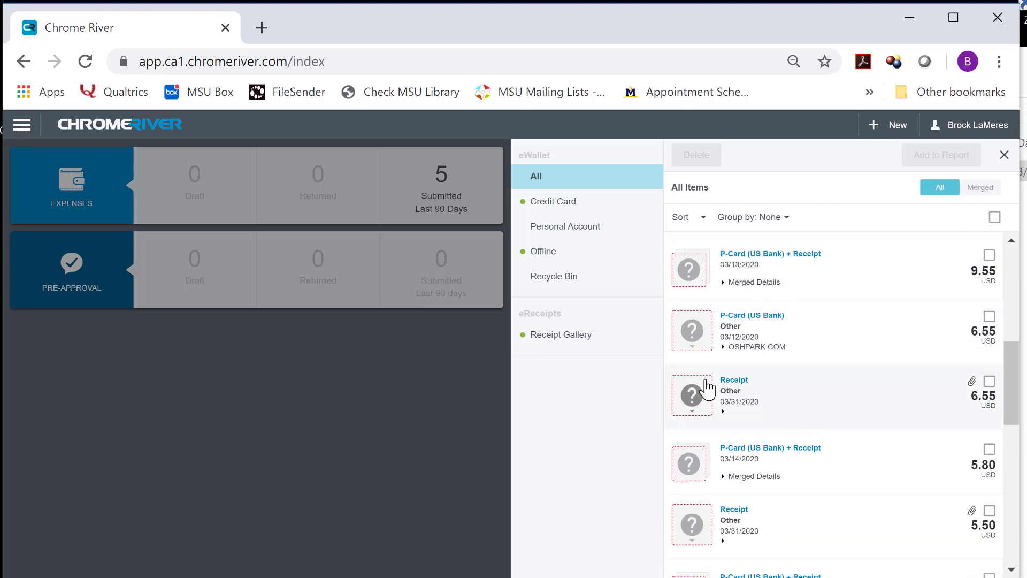
pyautogui.moveTo(721, 407); pyautogui.dragTo(692, 319)
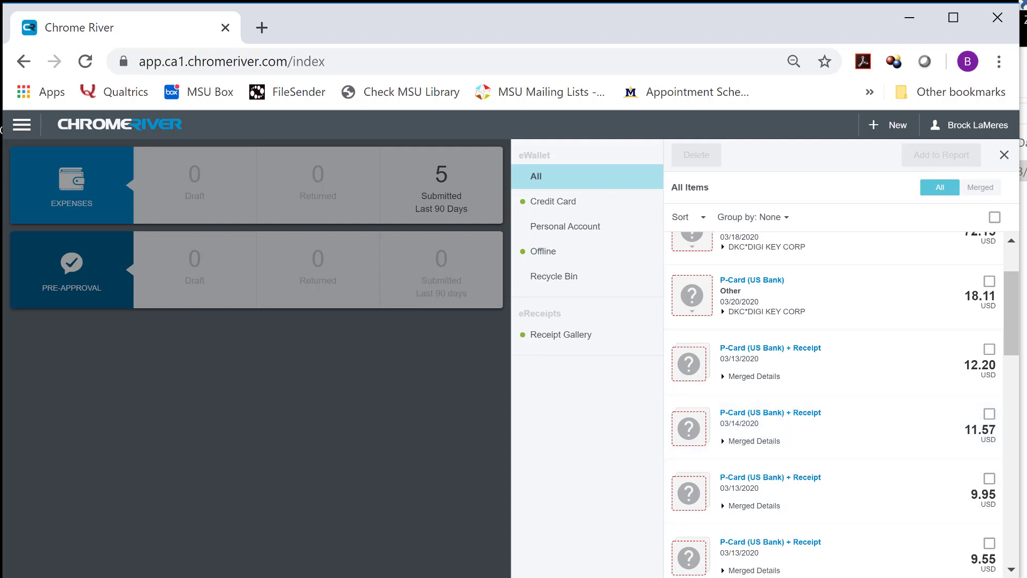
pyautogui.scroll(-10, 721, 492)
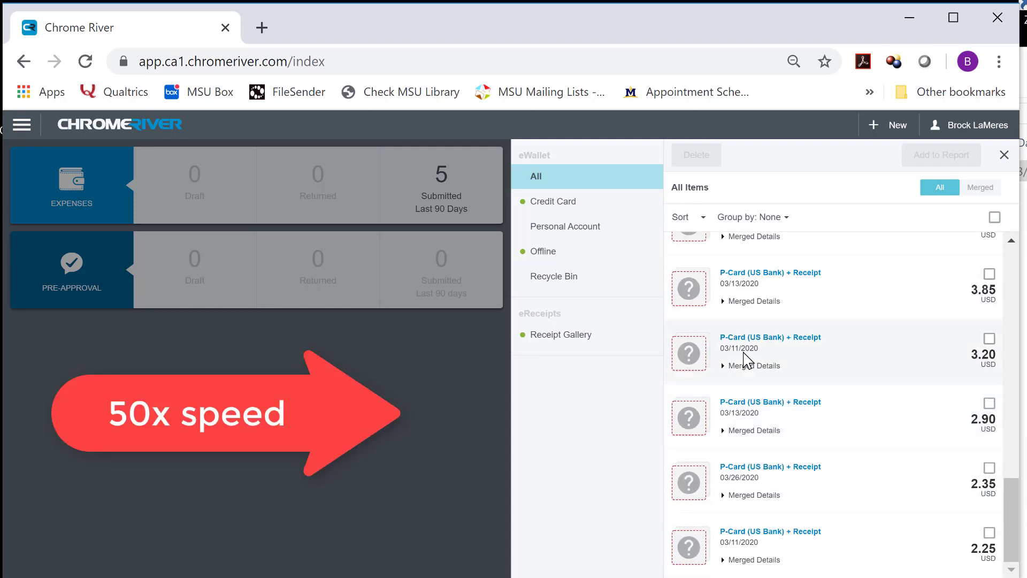
pyautogui.scroll(10, 731, 447)
pyautogui.scroll(-8, 721, 288)
pyautogui.scroll(8, 721, 288)
pyautogui.click(994, 217)
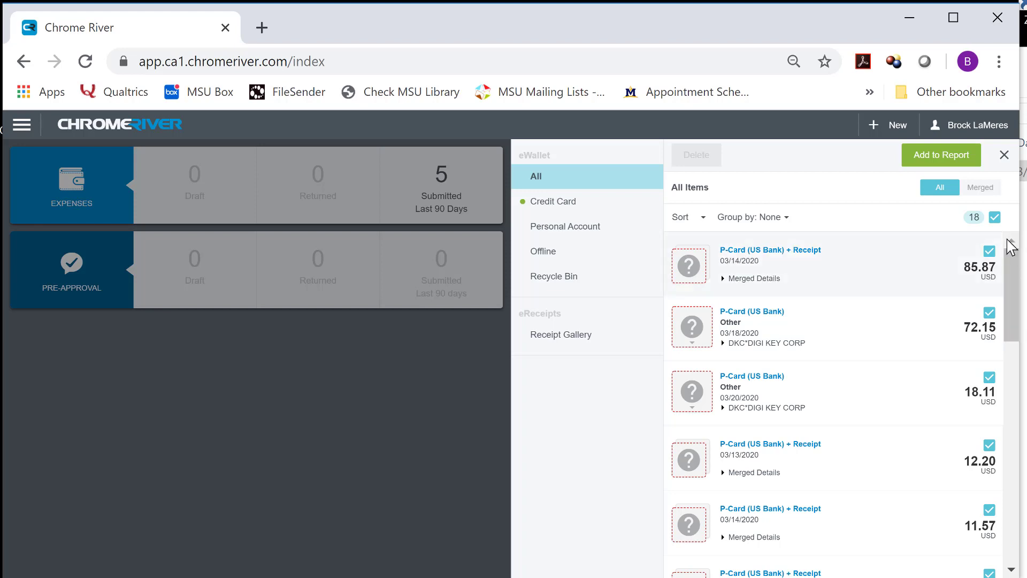
pyautogui.click(994, 217)
pyautogui.moveTo(1011, 278); pyautogui.dragTo(1017, 259)
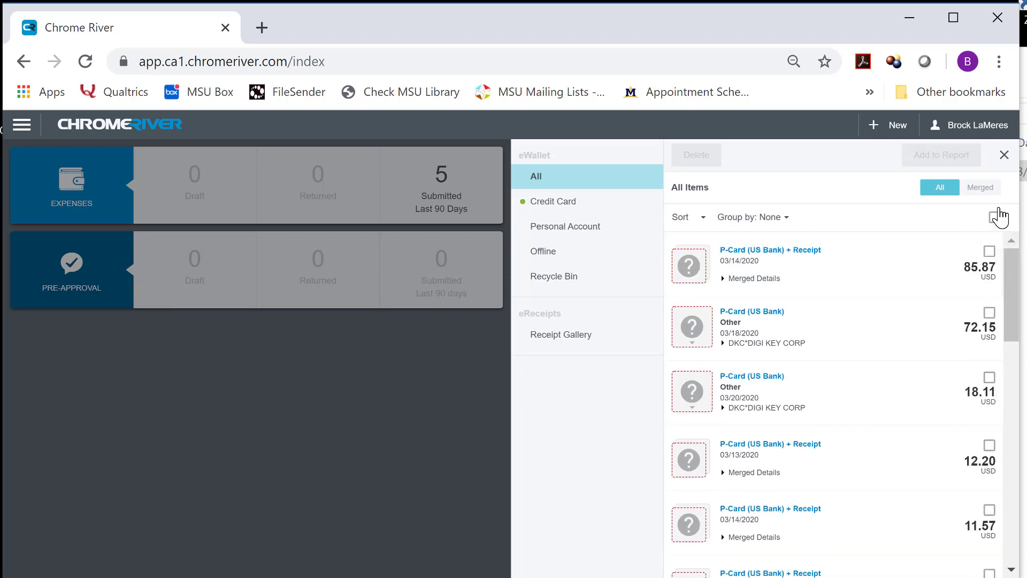
# Start a new expense report named 'OSH Park/Digikey supplies'
pyautogui.click(888, 134)
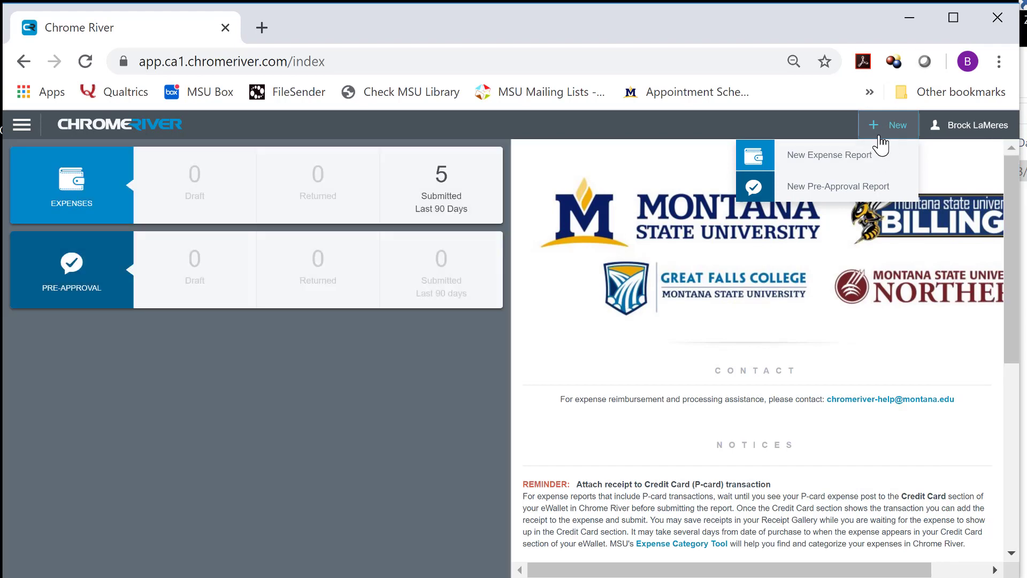
pyautogui.click(862, 156)
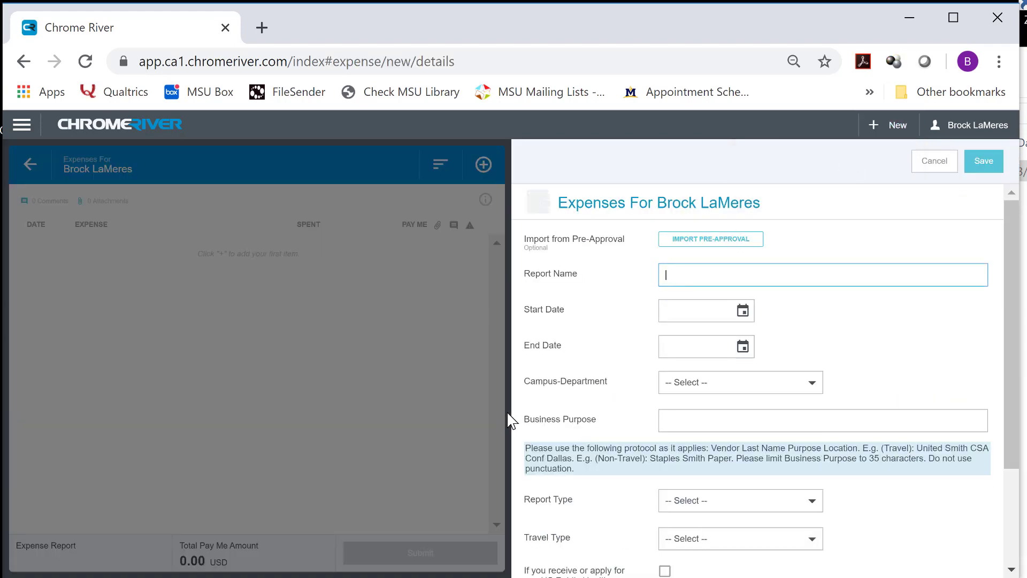
pyautogui.write('LaM')
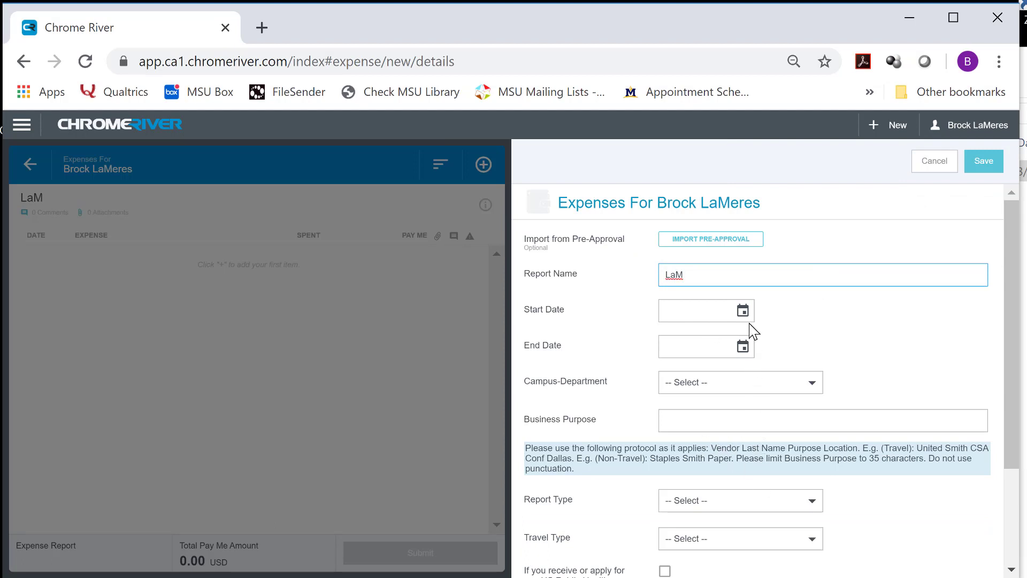
pyautogui.press('BackSpace')
pyautogui.press('BackSpace')
pyautogui.press('BackSpace')
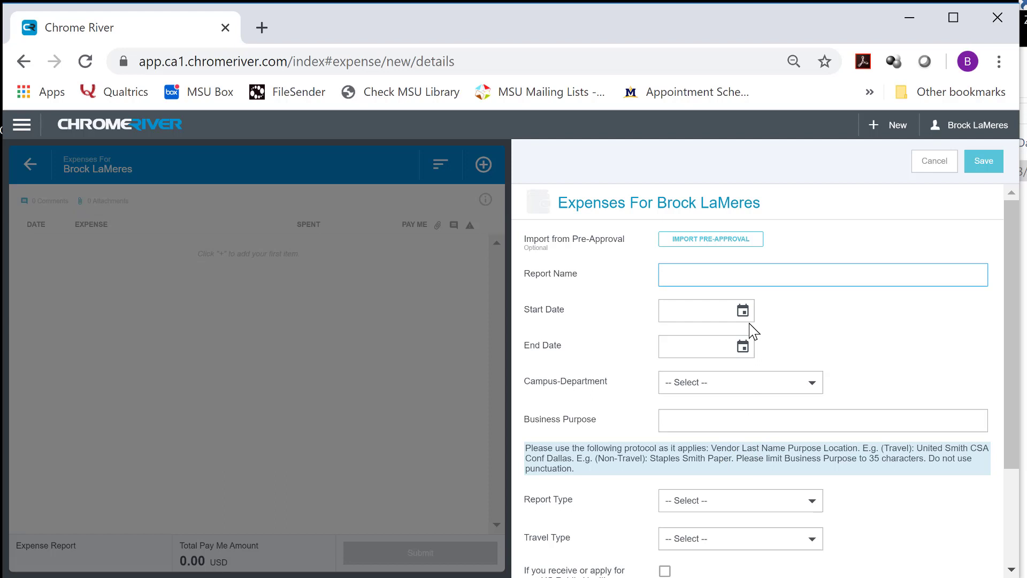
pyautogui.write('OS')
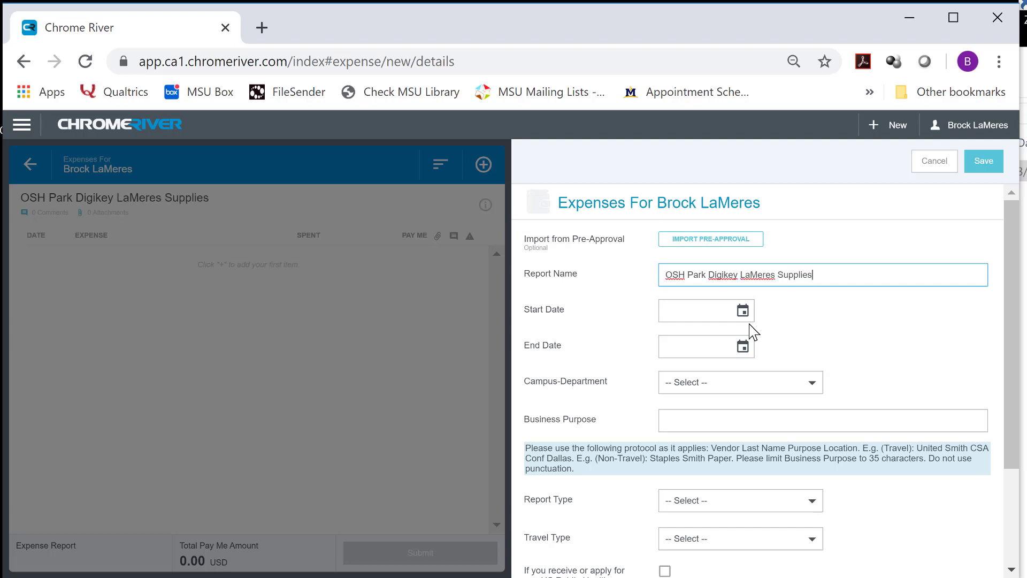
# Set the report dates to 03/02/2020–03/09/2020 and department to BZ-College of Engineering
pyautogui.click(743, 312)
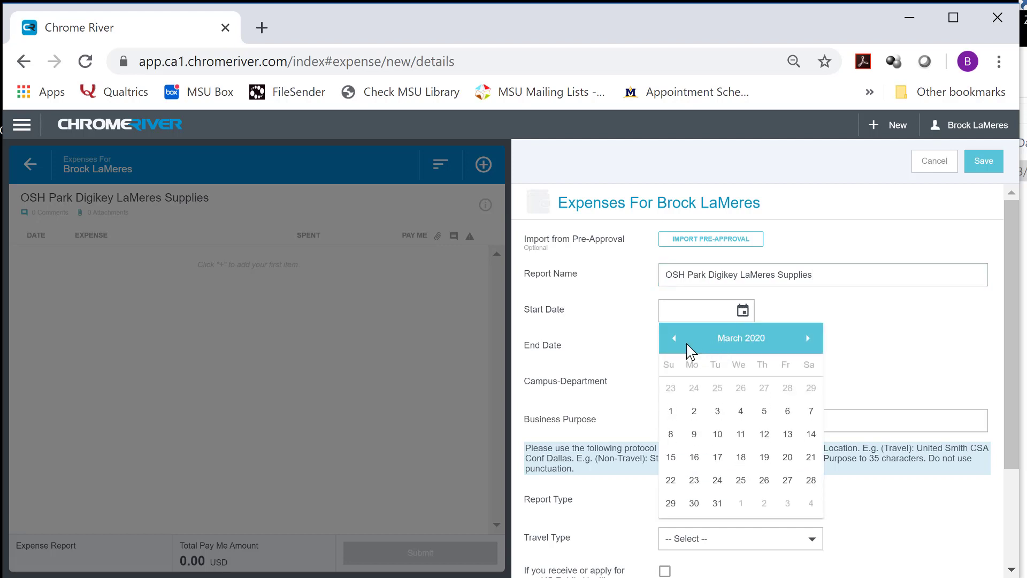
pyautogui.click(694, 411)
pyautogui.click(742, 347)
pyautogui.click(694, 466)
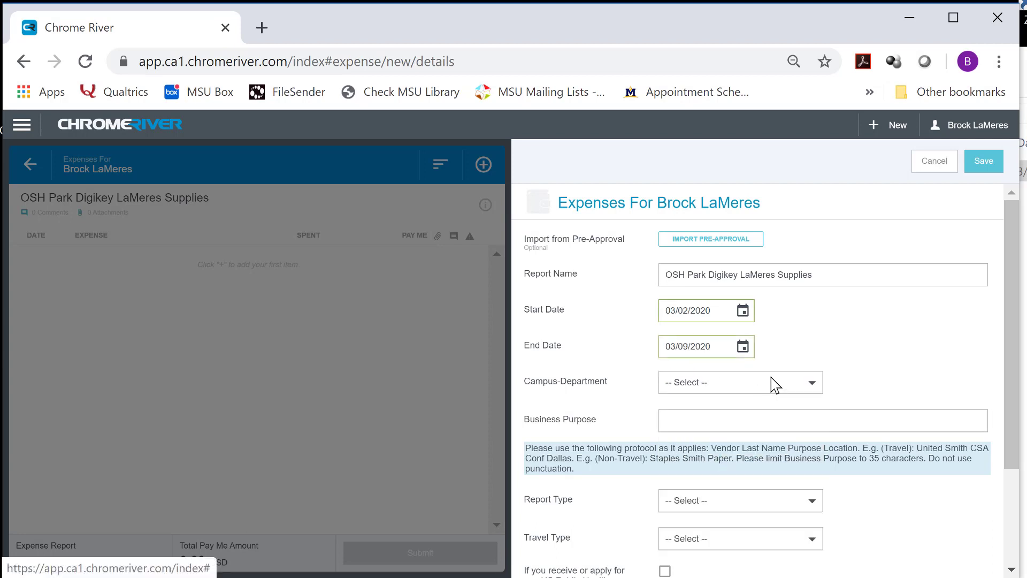
pyautogui.click(819, 387)
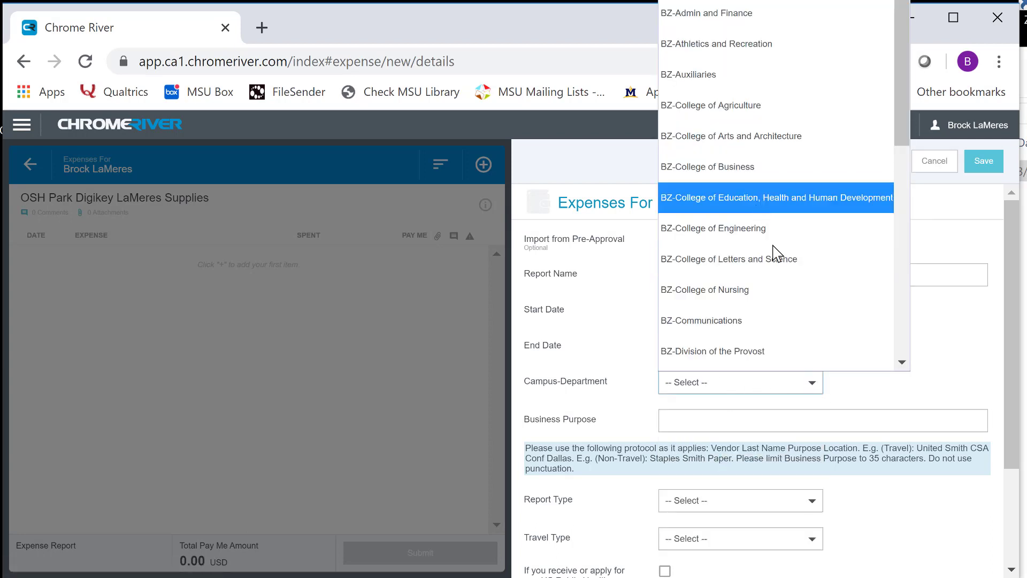
pyautogui.click(749, 229)
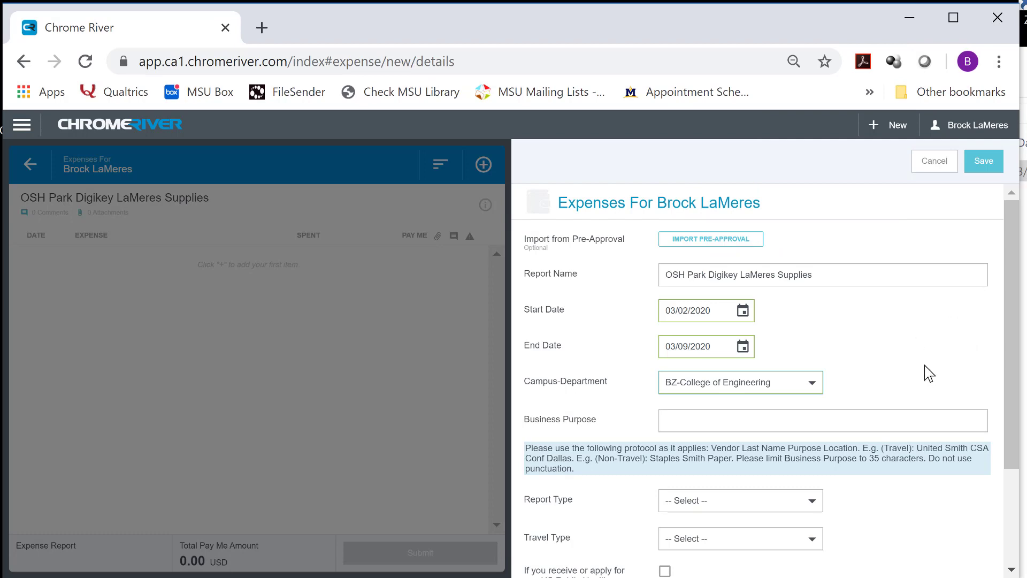
# Copy the report name into Business Purpose and set Report Type to Non-Travel
pyautogui.scroll(-3, 800, 314)
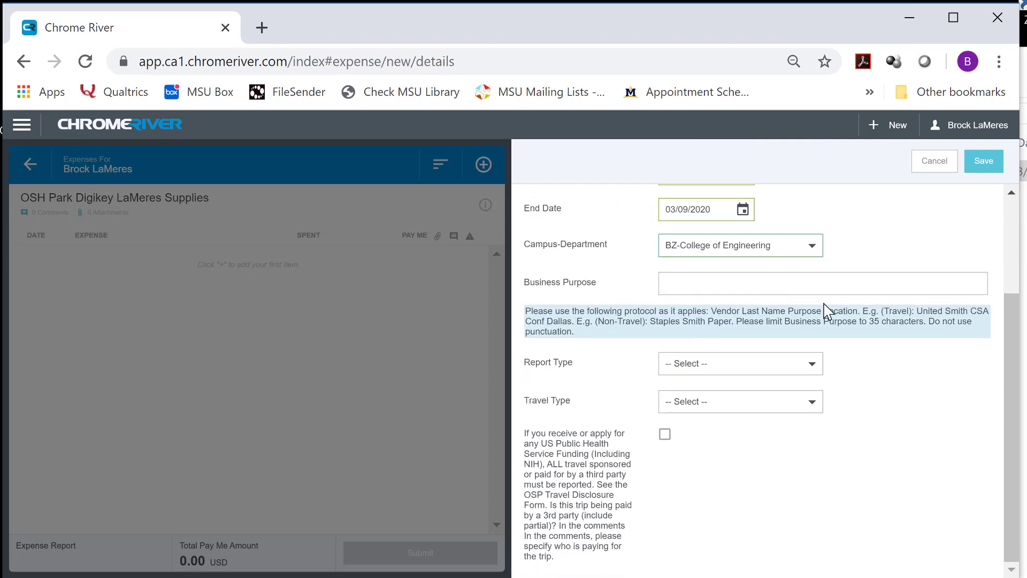
pyautogui.scroll(3, 823, 310)
pyautogui.moveTo(813, 273); pyautogui.dragTo(647, 313)
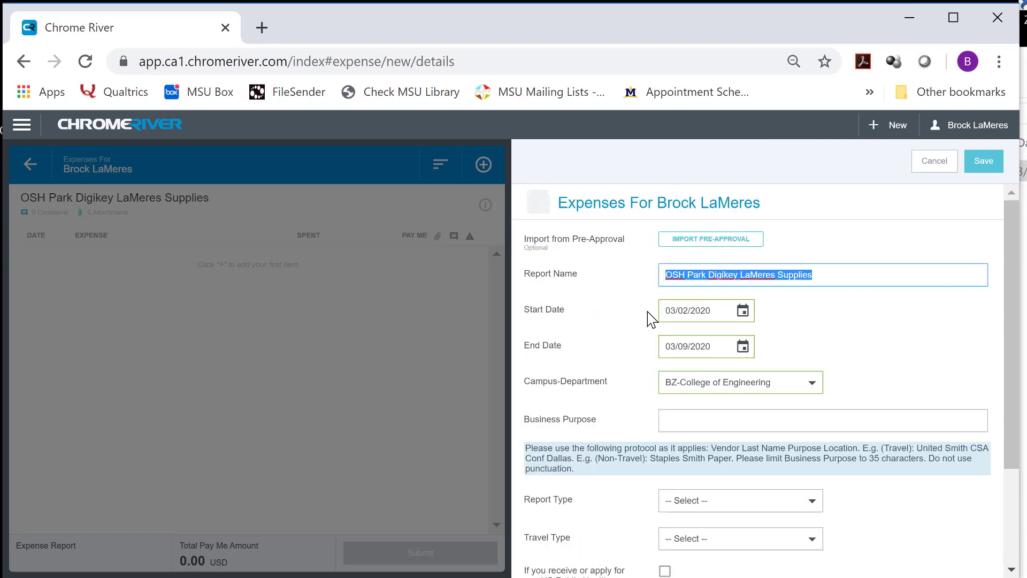
pyautogui.hotkey('ctrl', 'c')
pyautogui.click(755, 417)
pyautogui.hotkey('ctrl', 'v')
pyautogui.scroll(-2, 909, 383)
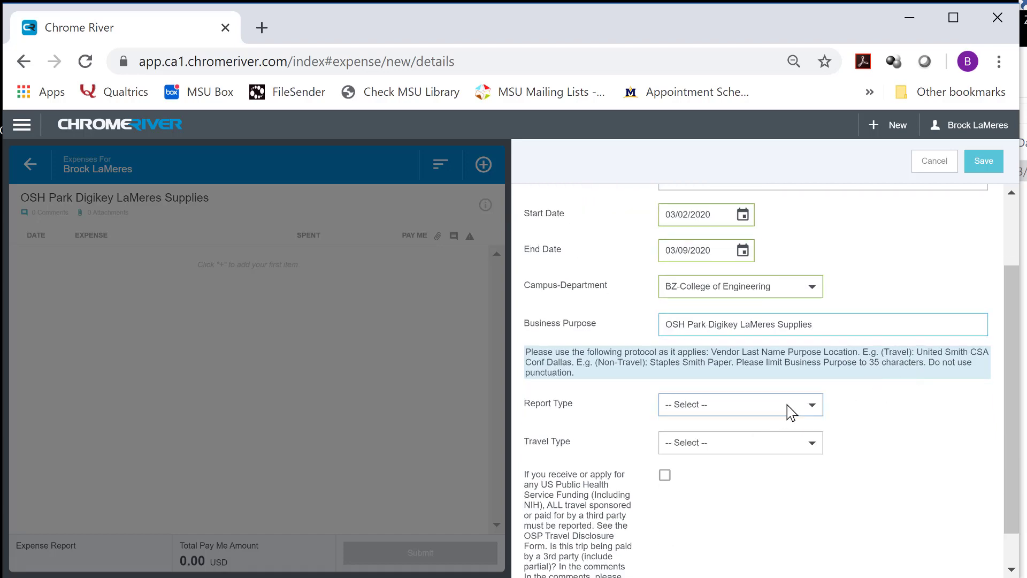
pyautogui.click(788, 406)
pyautogui.click(695, 491)
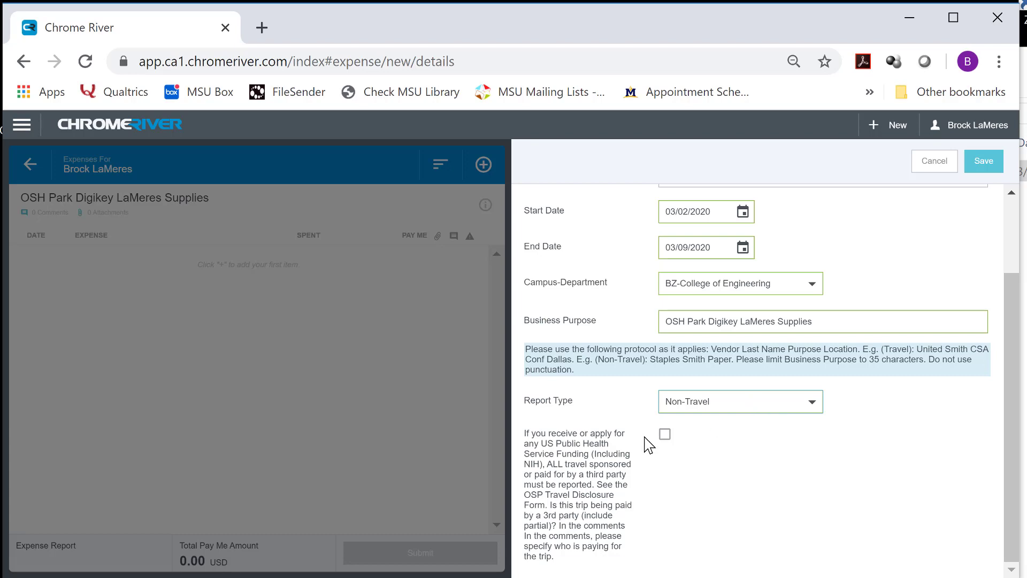
pyautogui.scroll(2, 924, 303)
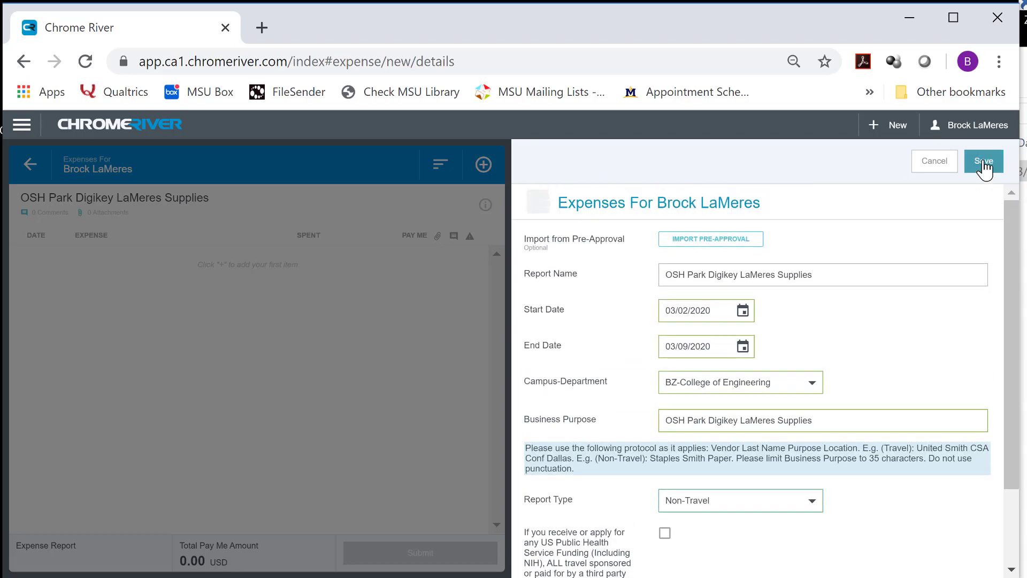
# Save the header and add all charges except the 72.15 and 18.11 Digi-Key items
pyautogui.click(983, 161)
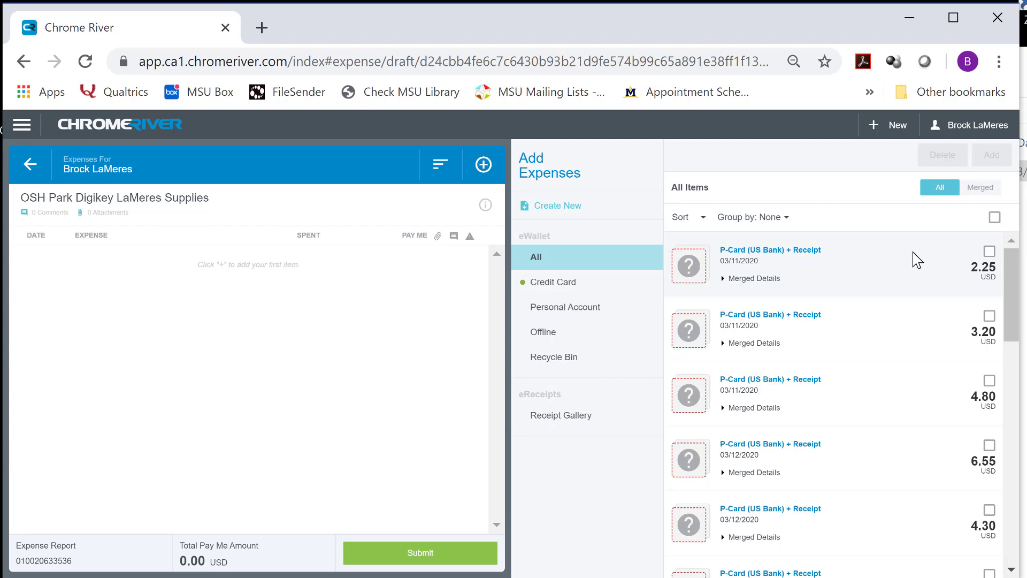
pyautogui.moveTo(1012, 280); pyautogui.dragTo(990, 218)
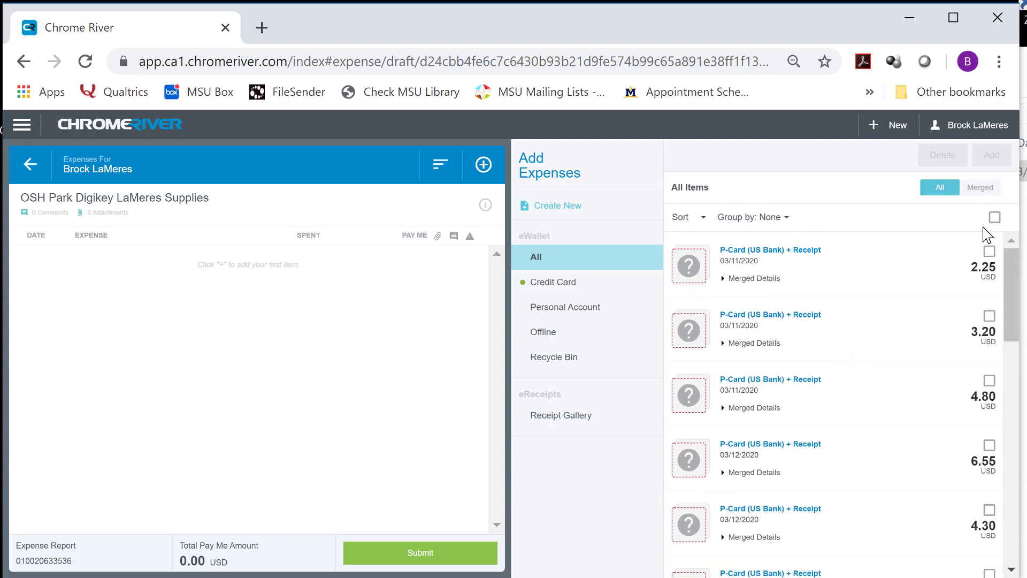
pyautogui.click(994, 216)
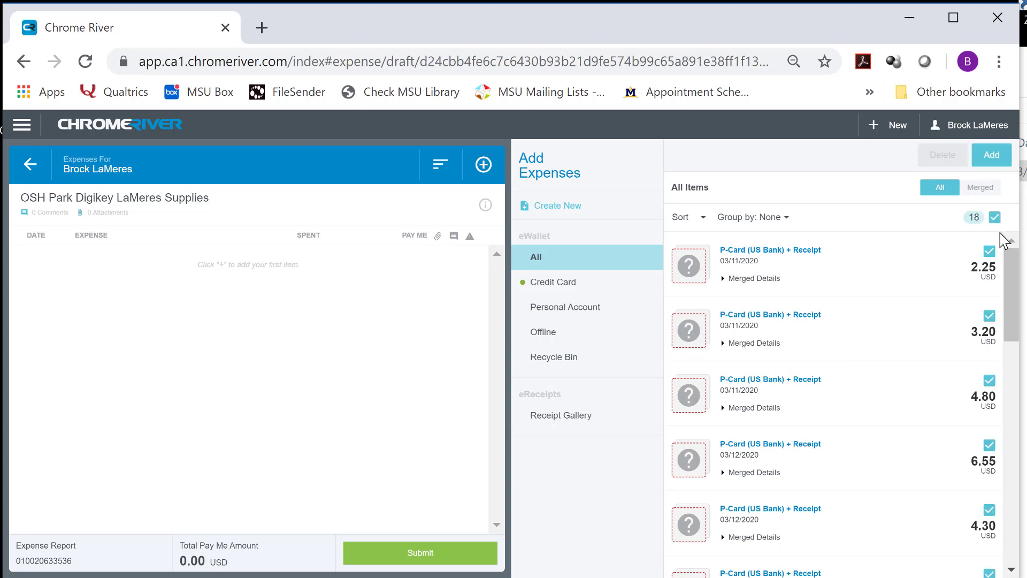
pyautogui.moveTo(1011, 268); pyautogui.dragTo(1011, 510)
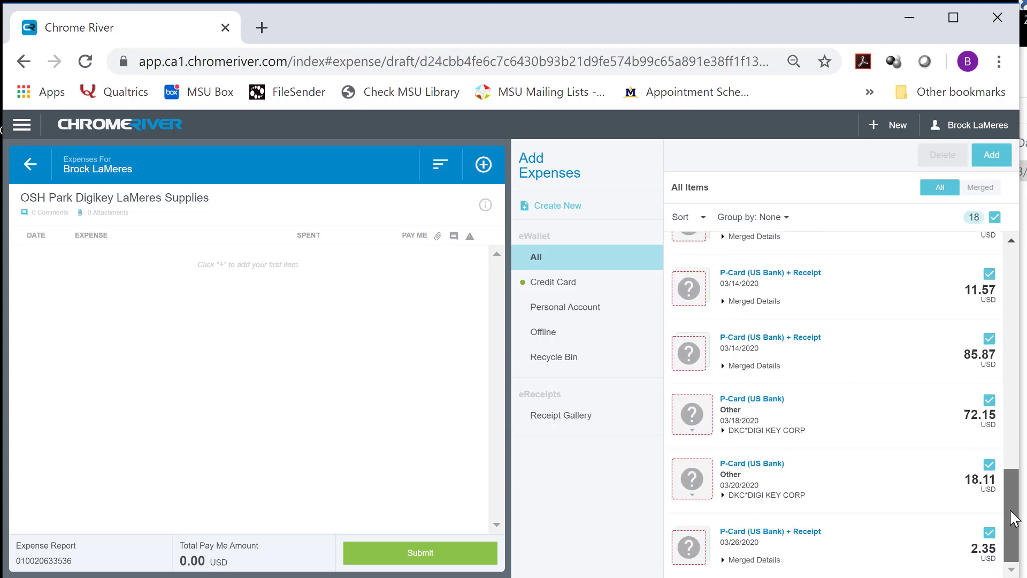
pyautogui.click(989, 400)
pyautogui.click(989, 464)
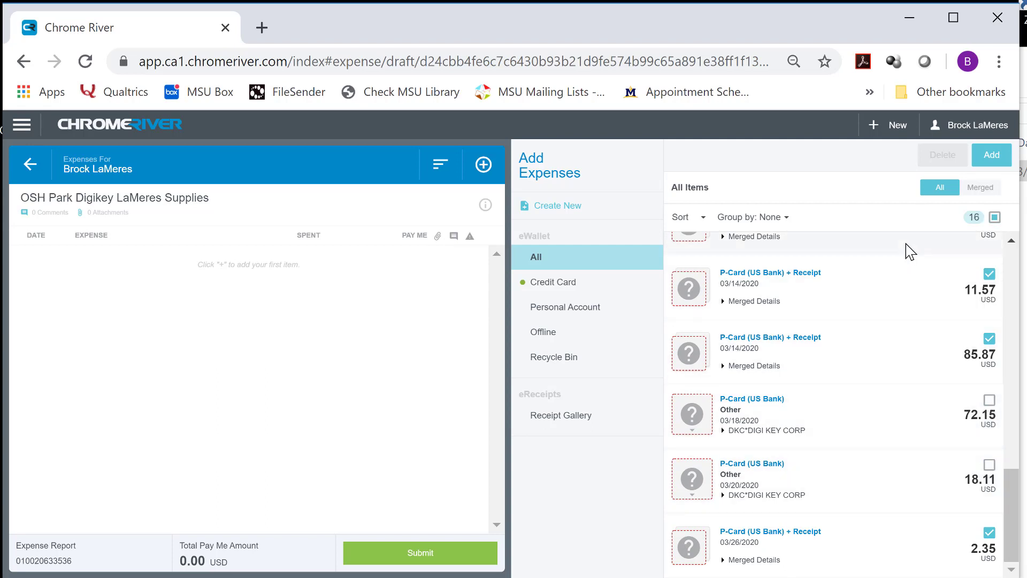
pyautogui.click(1000, 160)
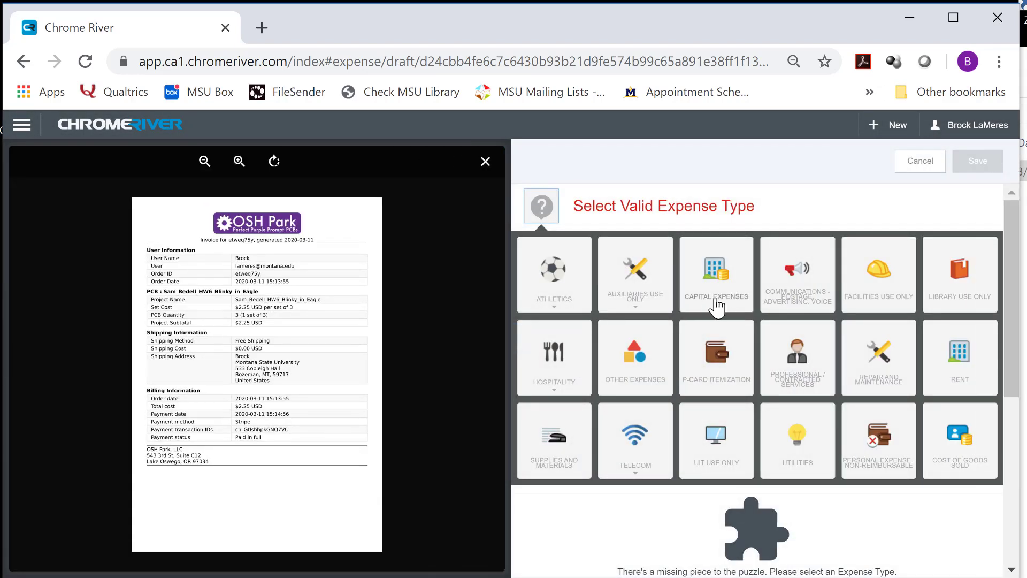
# Classify the 2.25 USD charge as Supplies and Materials with account code Educational Supplies
pyautogui.click(558, 451)
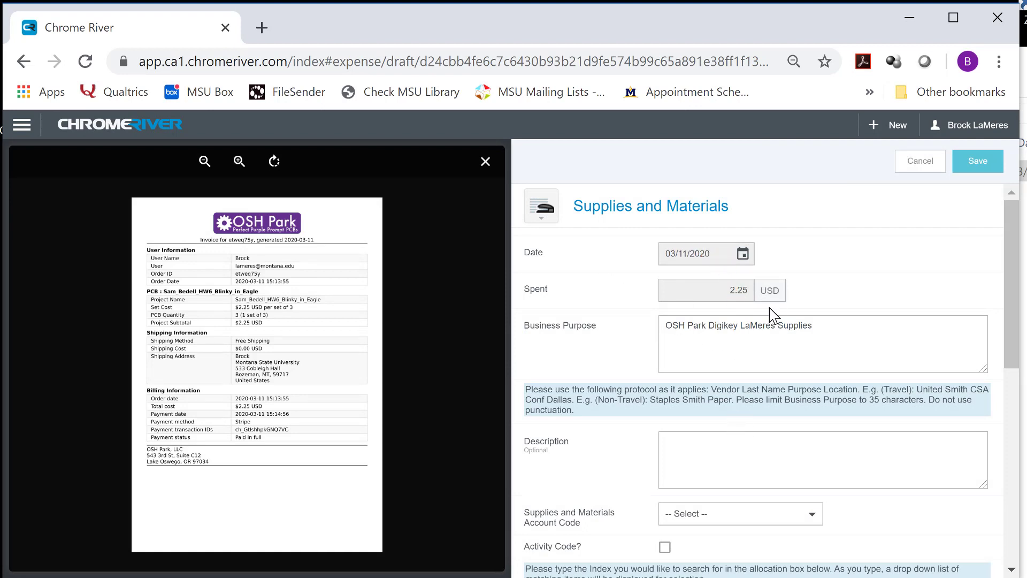
pyautogui.scroll(-2, 777, 339)
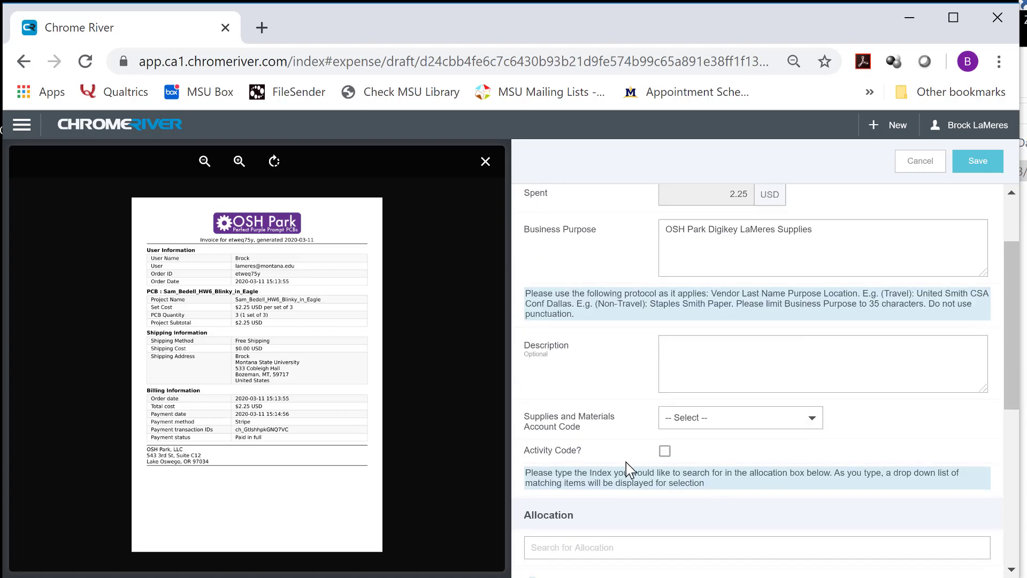
pyautogui.scroll(-2, 786, 417)
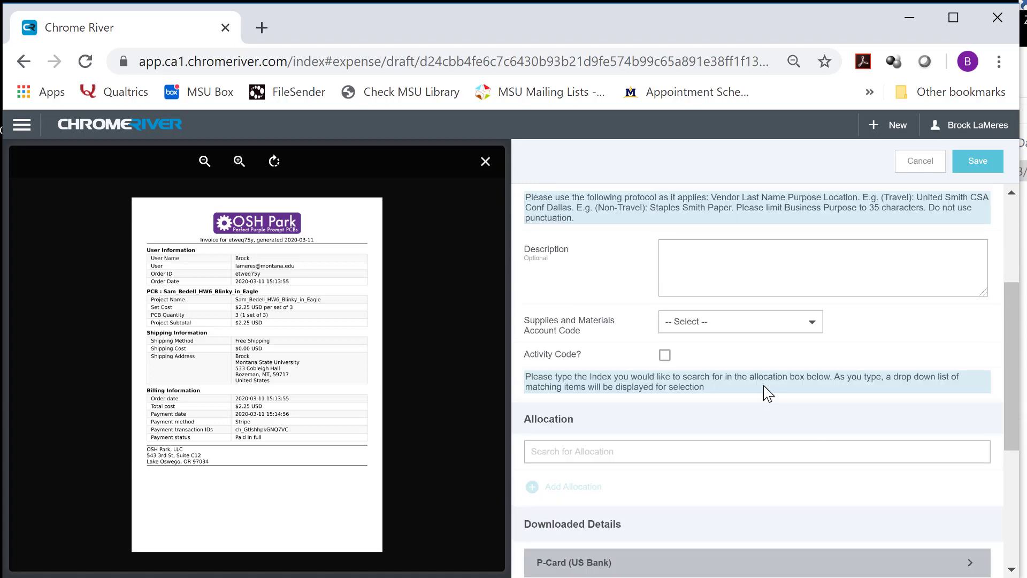
pyautogui.click(725, 328)
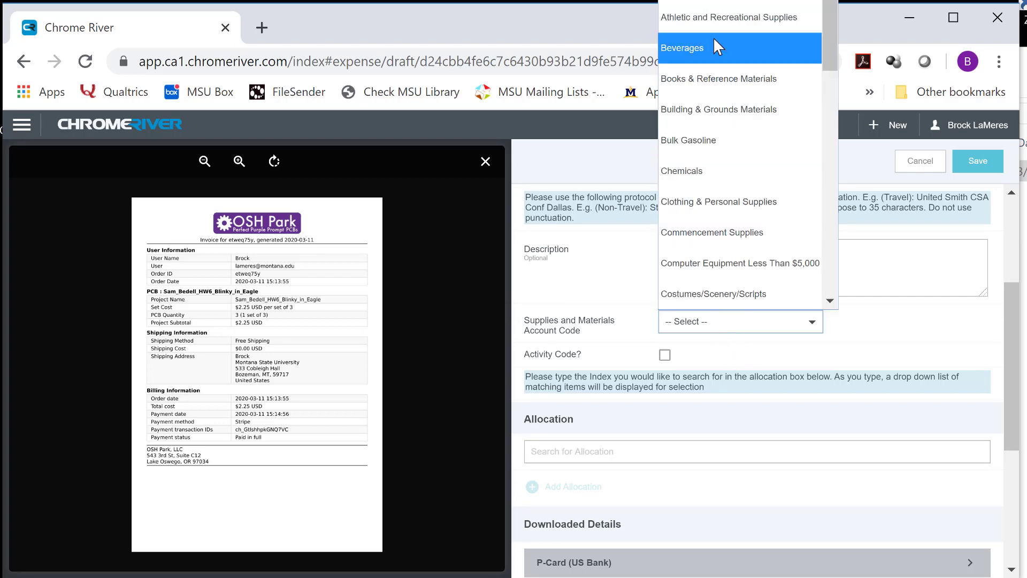
pyautogui.scroll(-3, 737, 208)
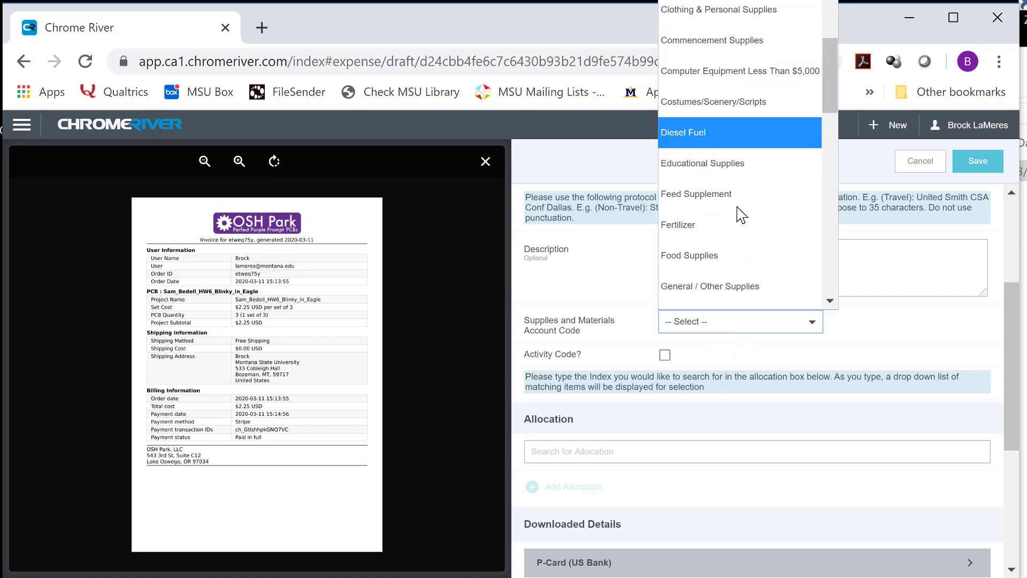
pyautogui.click(717, 160)
# Assign the Electrical Engineering allocation and save the expense
pyautogui.scroll(-2, 699, 383)
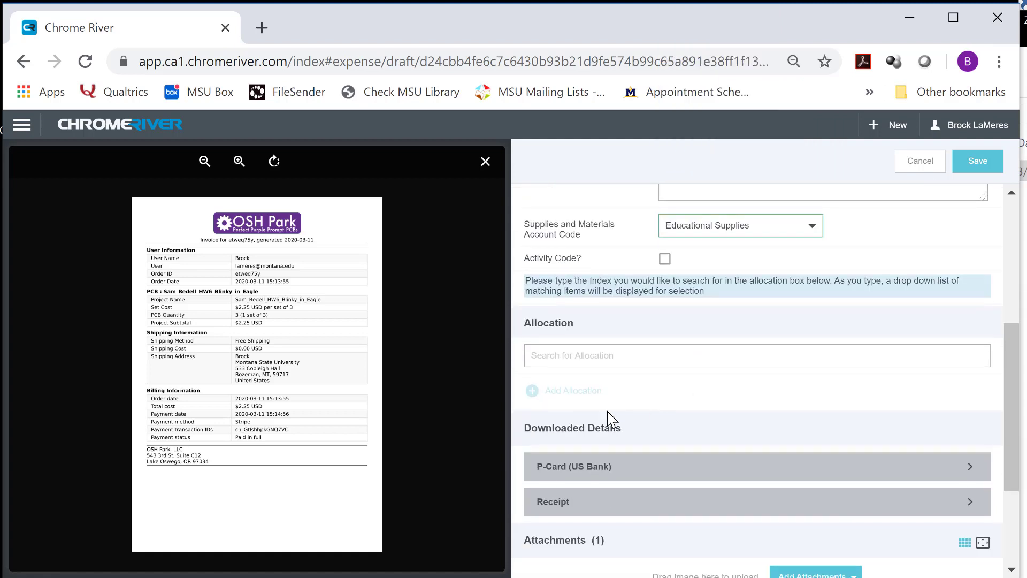
pyautogui.click(585, 364)
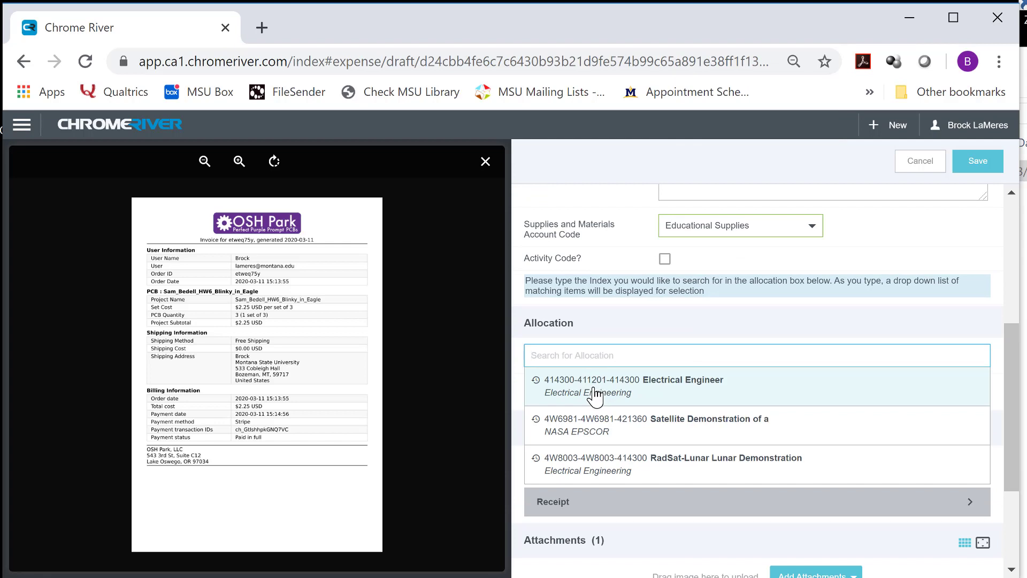
pyautogui.click(594, 396)
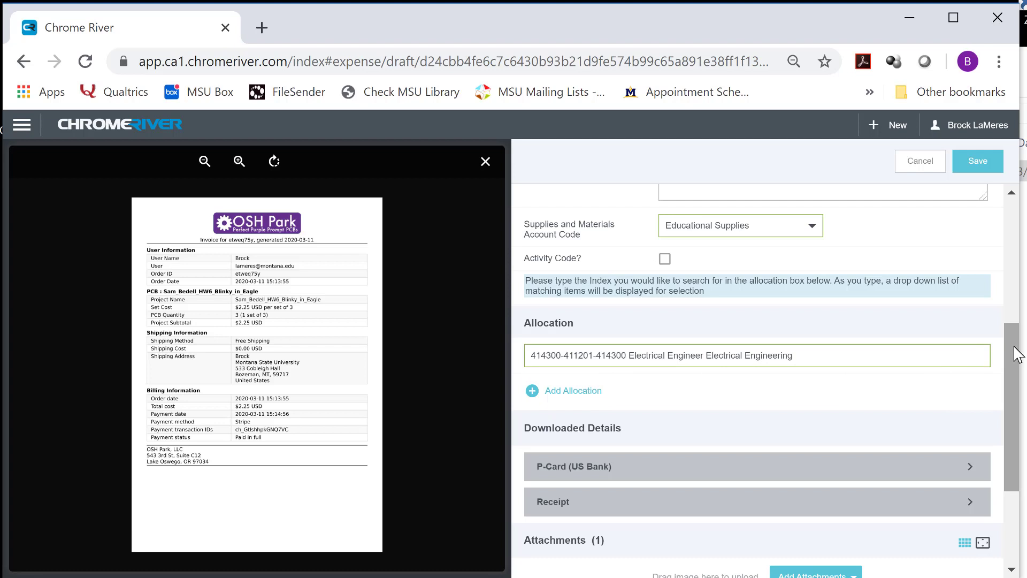
pyautogui.moveTo(1017, 353); pyautogui.dragTo(1017, 448)
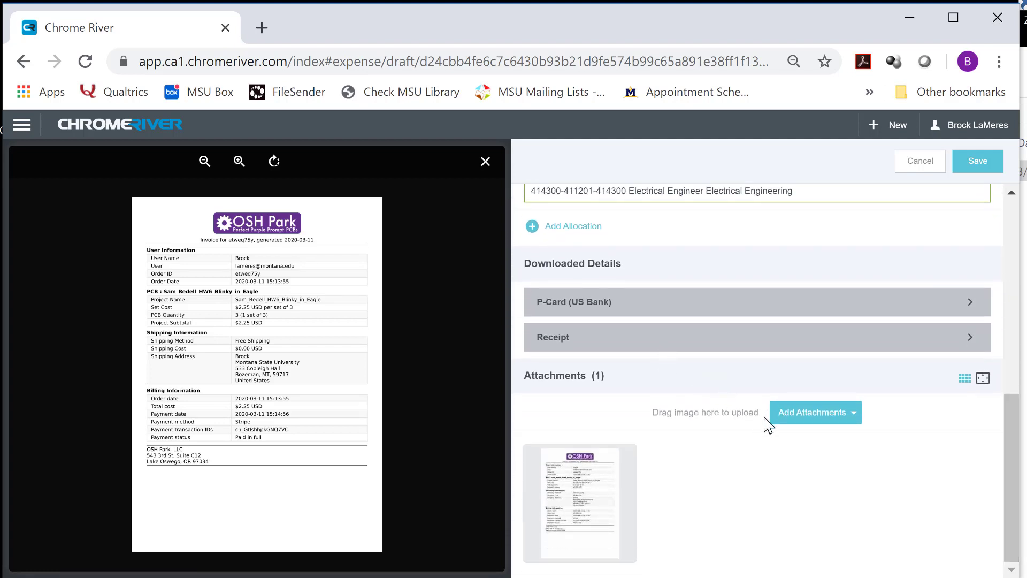
pyautogui.moveTo(1011, 452); pyautogui.dragTo(994, 203)
pyautogui.click(977, 160)
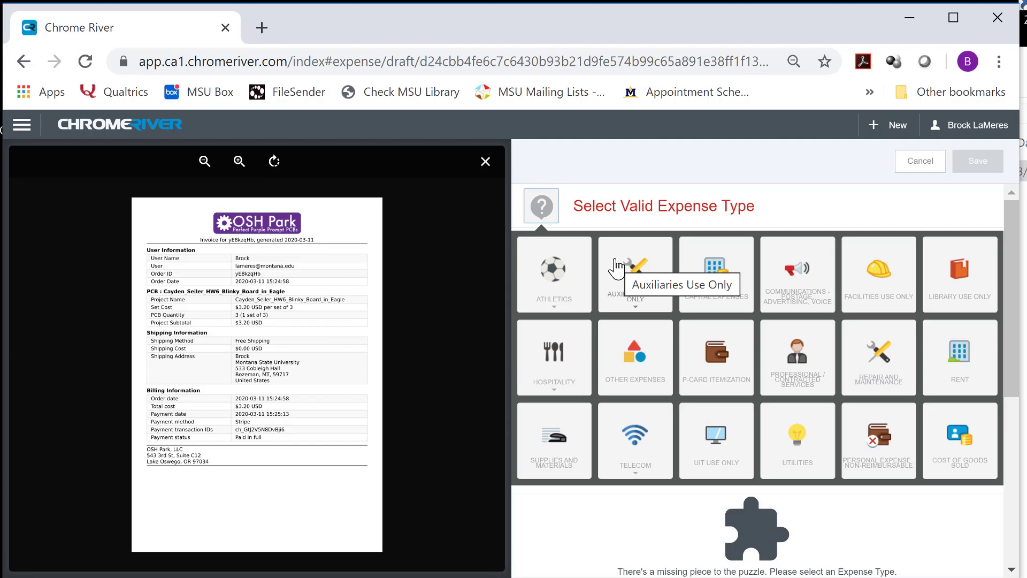
# Code the next charge as Supplies and Materials, Educational Supplies, and save it
pyautogui.click(554, 440)
pyautogui.click(740, 321)
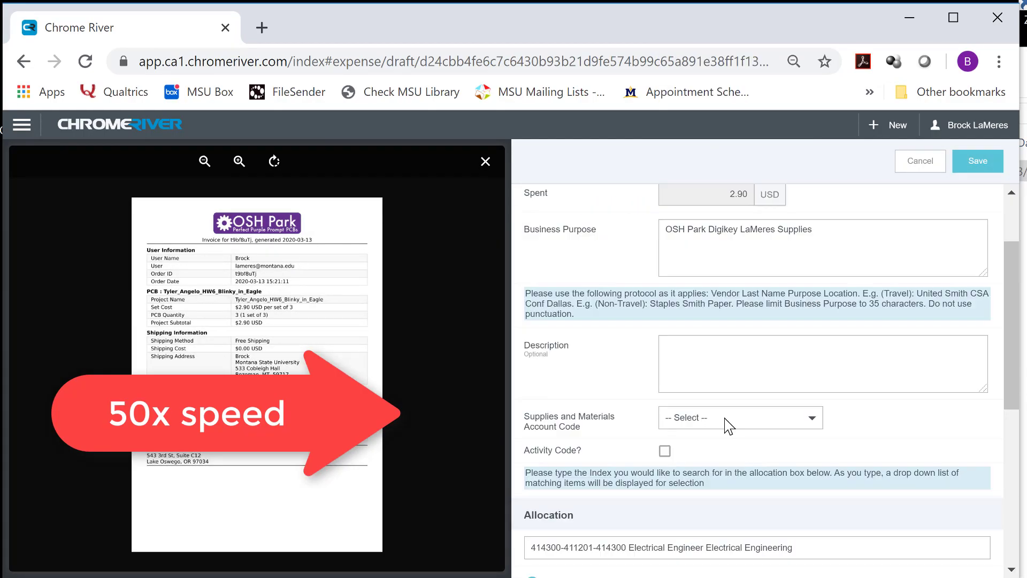
pyautogui.click(727, 420)
pyautogui.click(984, 162)
# Give the last charge a minor equipment account code and save it
pyautogui.click(740, 321)
pyautogui.scroll(-5, 745, 214)
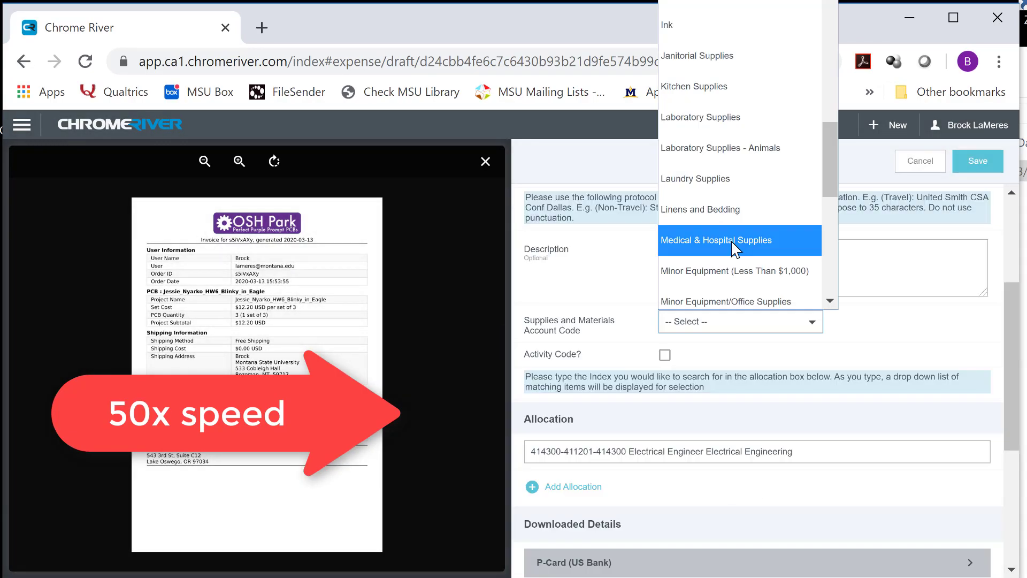
pyautogui.click(740, 263)
pyautogui.click(978, 160)
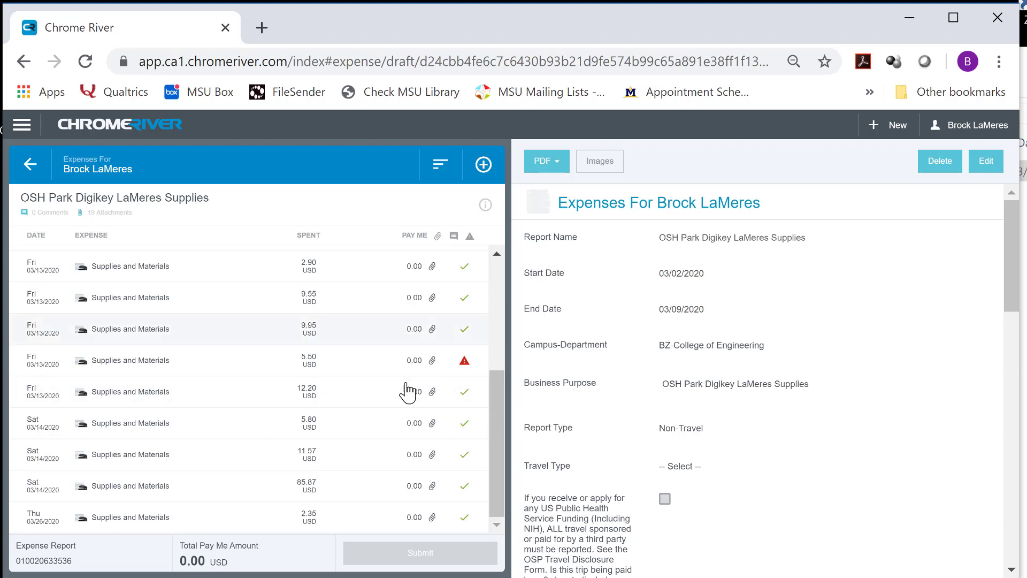
# Post the response 'There were two charges for 5.50' on the 5.50 USD duplicate warning
pyautogui.moveTo(500, 412); pyautogui.dragTo(505, 444)
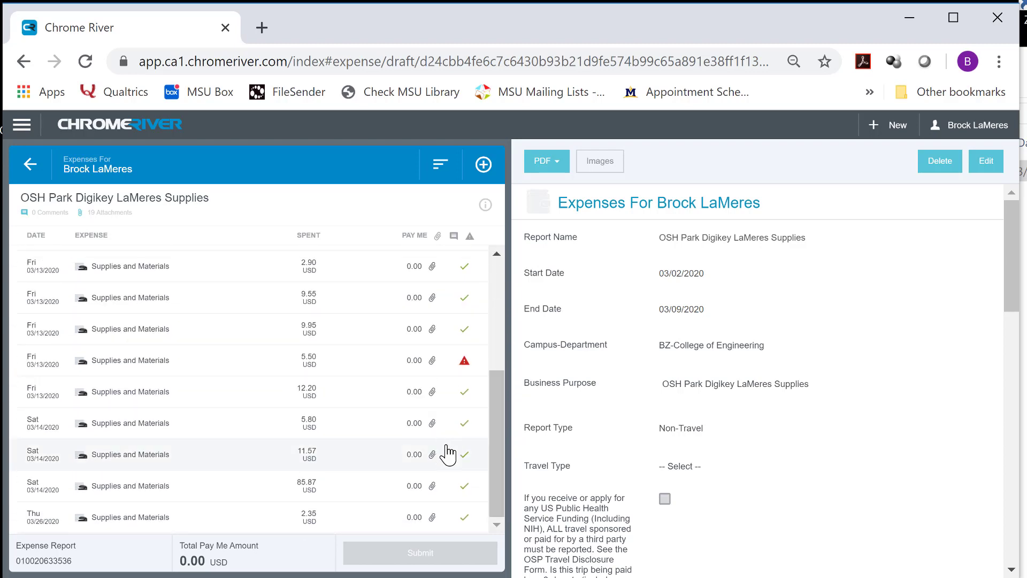
pyautogui.click(369, 368)
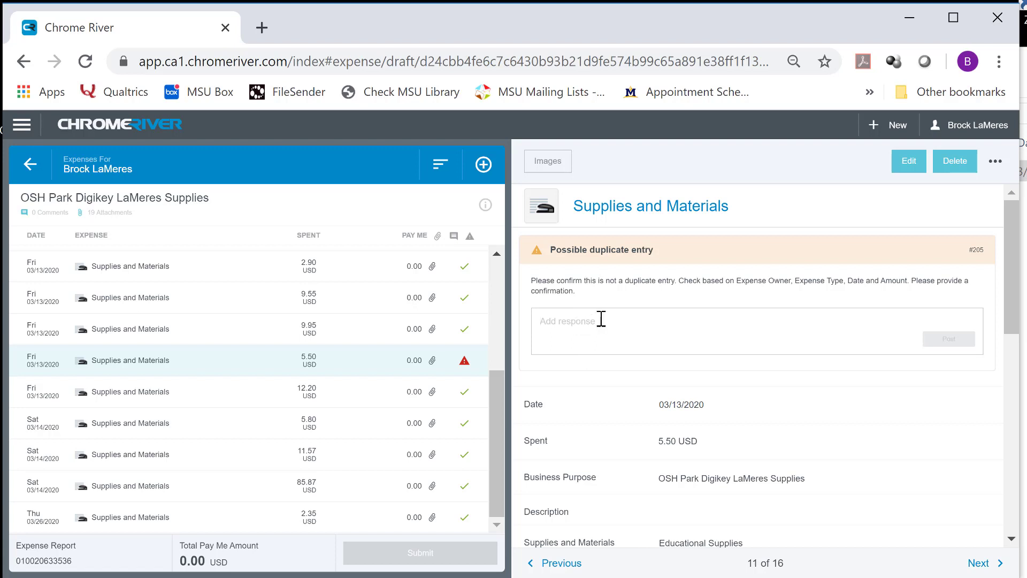
pyautogui.write('There were two c')
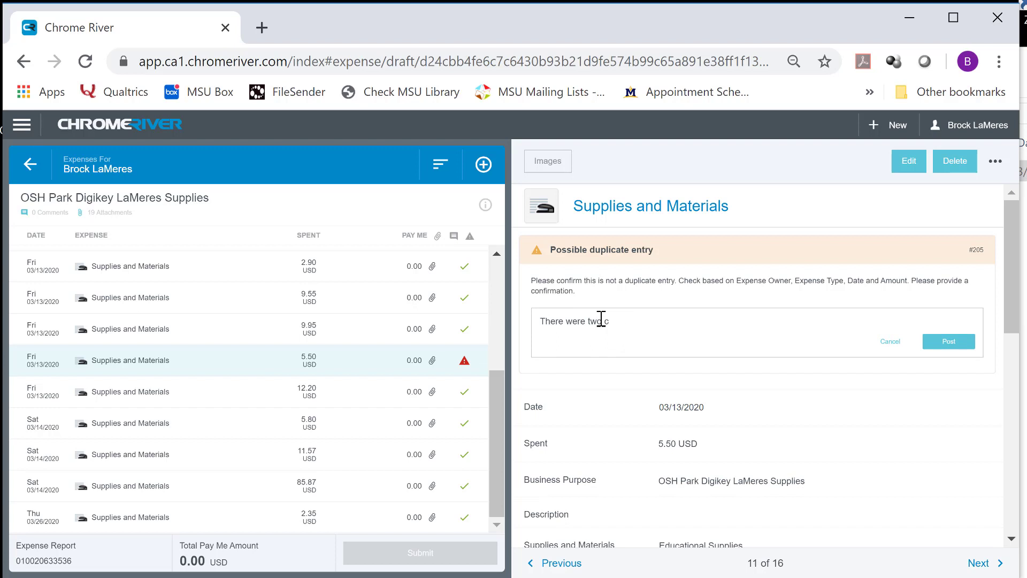
pyautogui.write('harges for 5.50.  This is real')
pyautogui.click(963, 342)
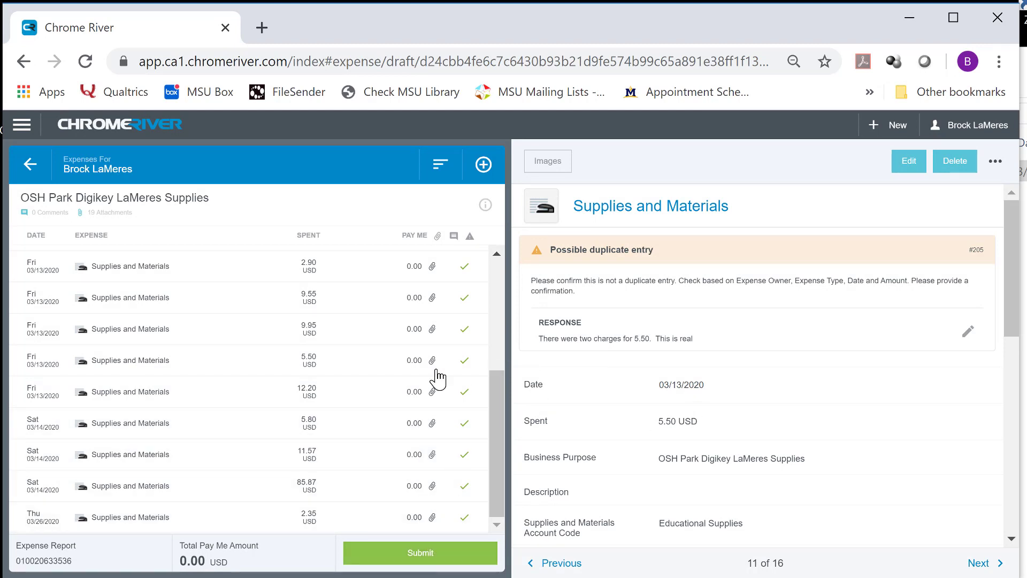
pyautogui.scroll(2, 374, 413)
pyautogui.scroll(-2, 374, 412)
# Submit the 176.14 USD OSH Park Digikey expense report and accept the submit certification
pyautogui.click(425, 559)
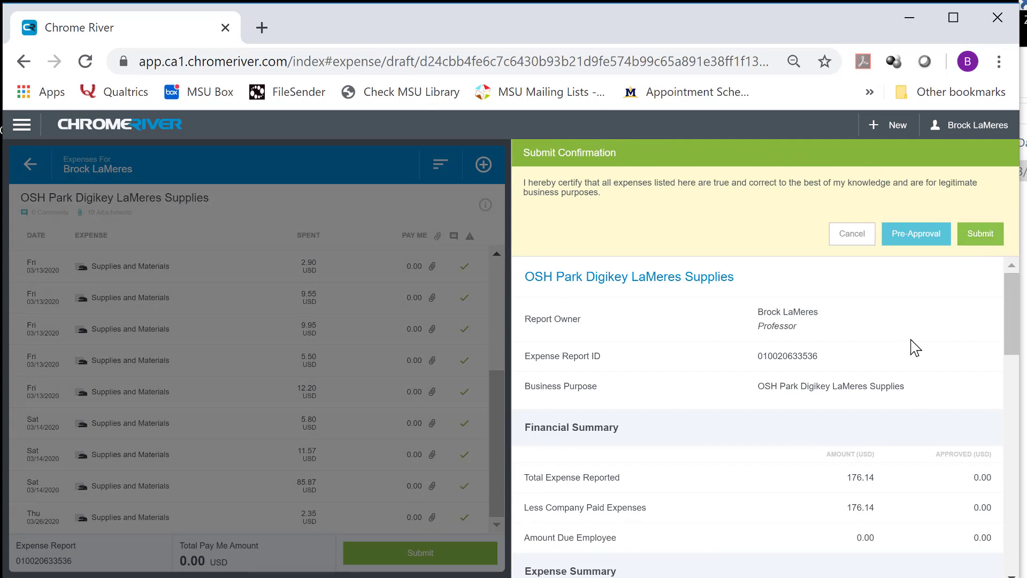
pyautogui.scroll(-2, 797, 424)
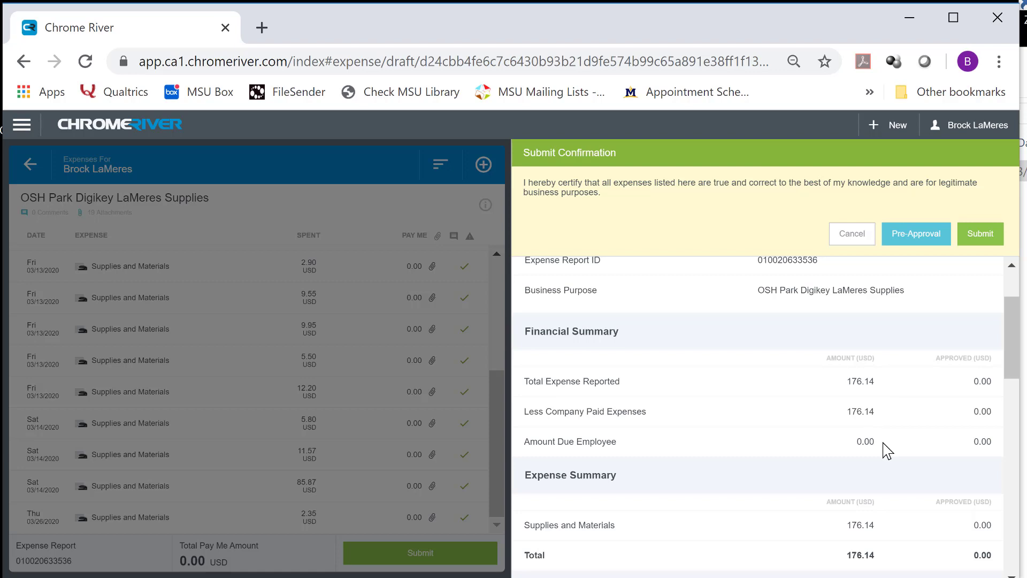
pyautogui.scroll(2, 901, 395)
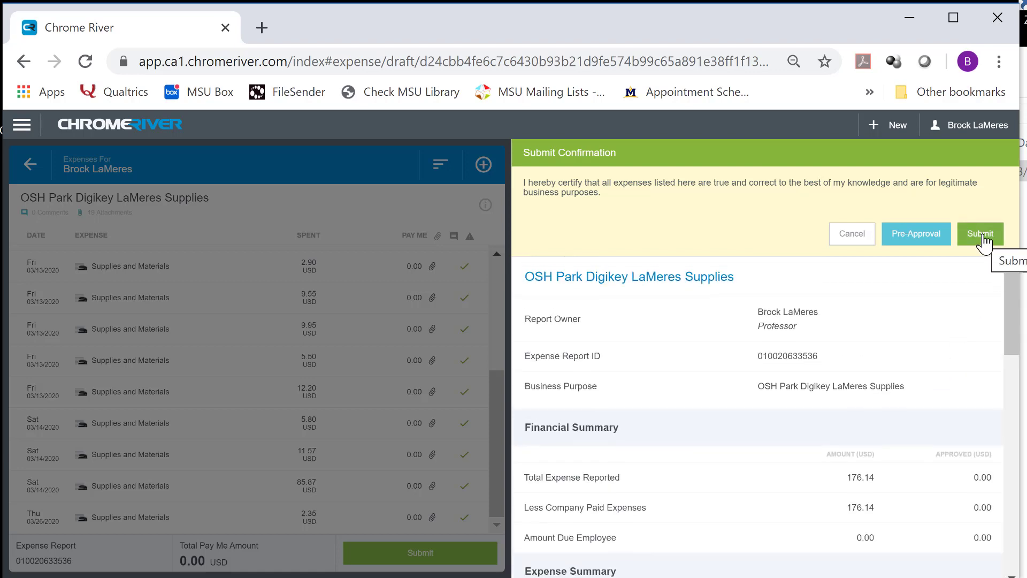
pyautogui.click(984, 239)
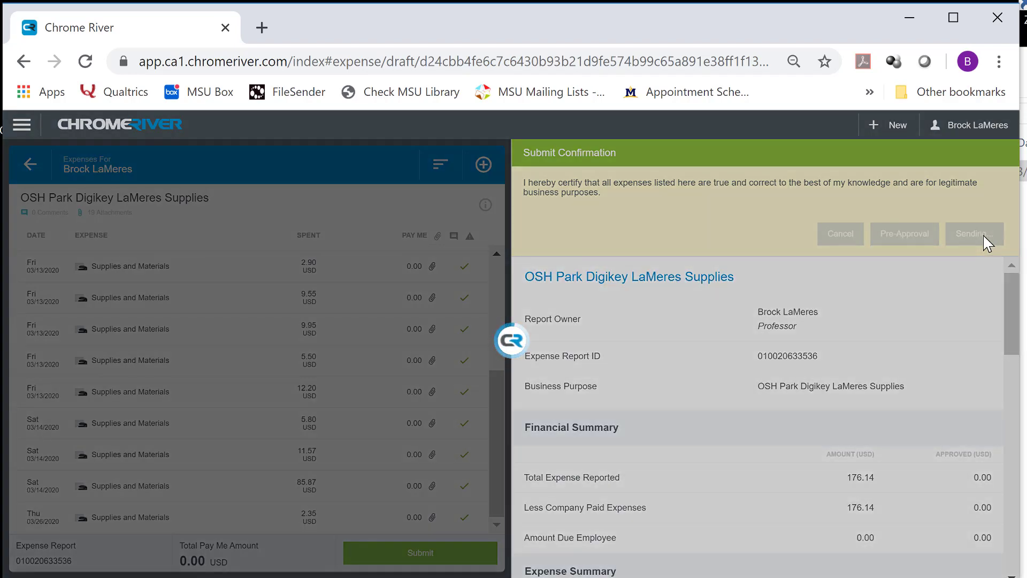